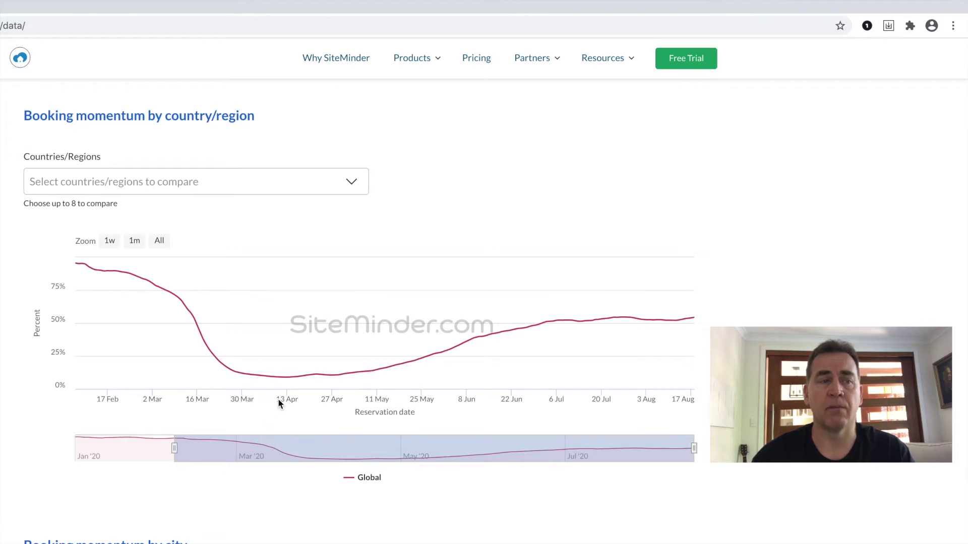
Add Australia and Thailand to the booking momentum comparison by country/region.
mouse_move(286, 391)
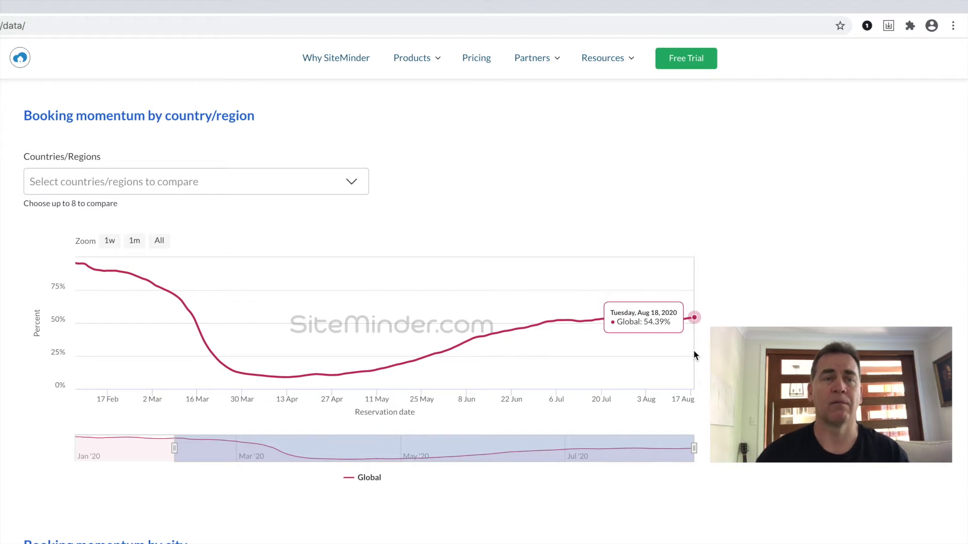
click(188, 182)
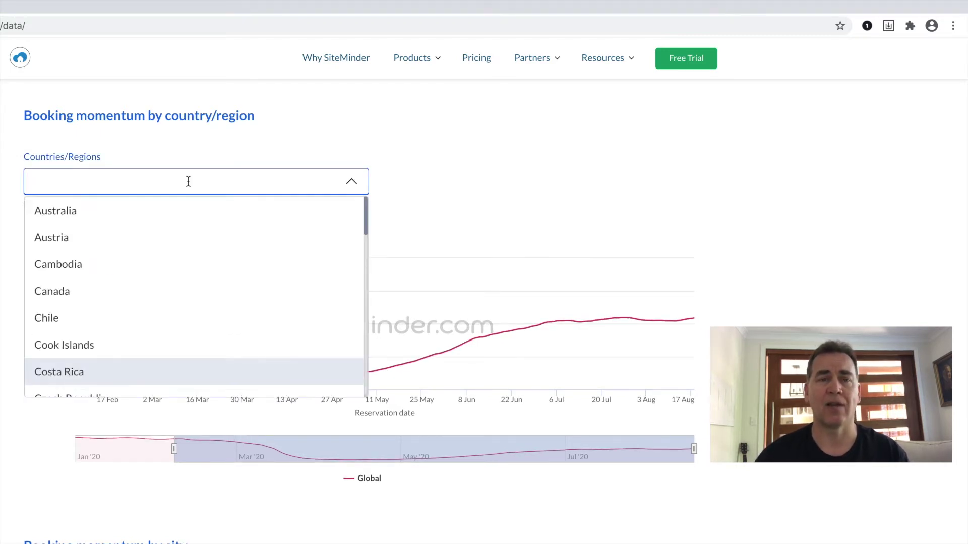
text(Aus)
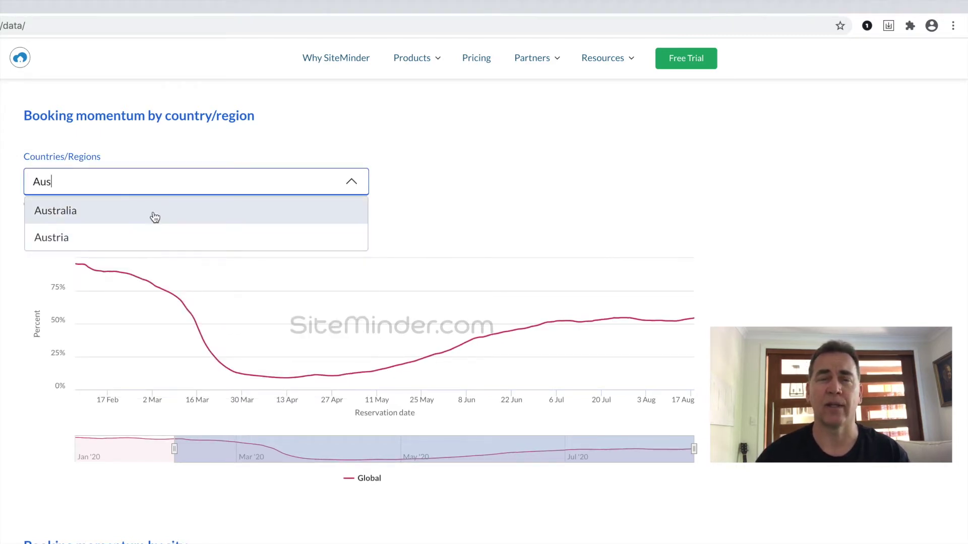
click(155, 217)
text(Tha)
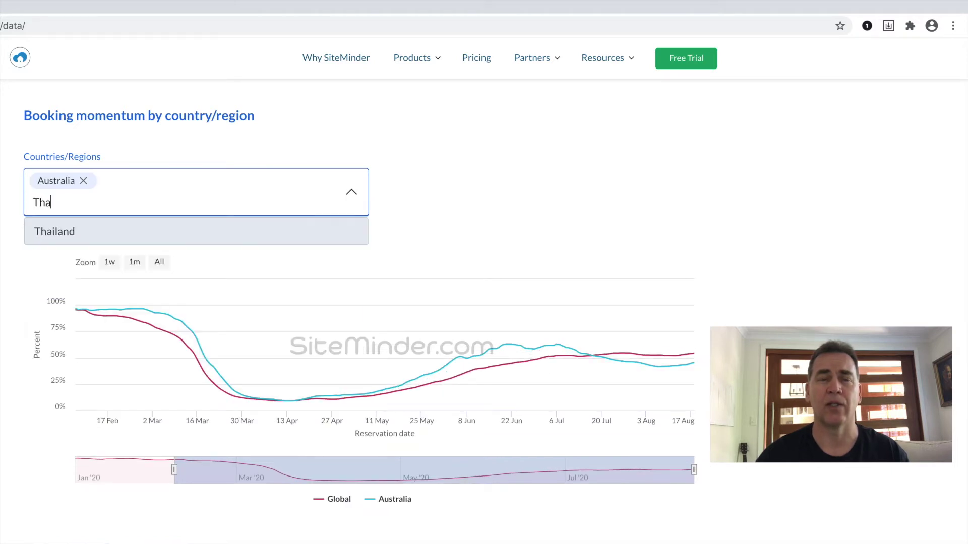
click(131, 237)
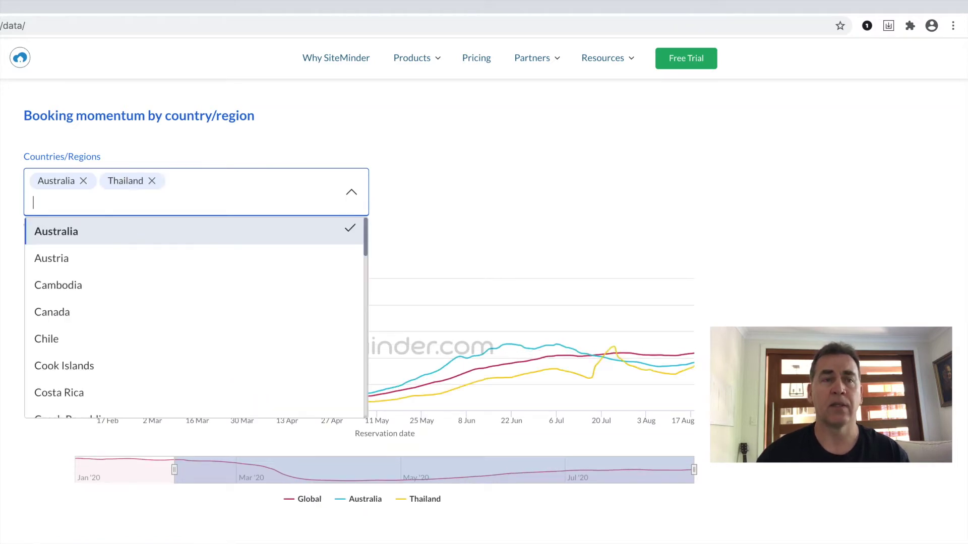
Add United Kingdom, Spain and United States to the country/region comparison.
text(Uni)
click(112, 259)
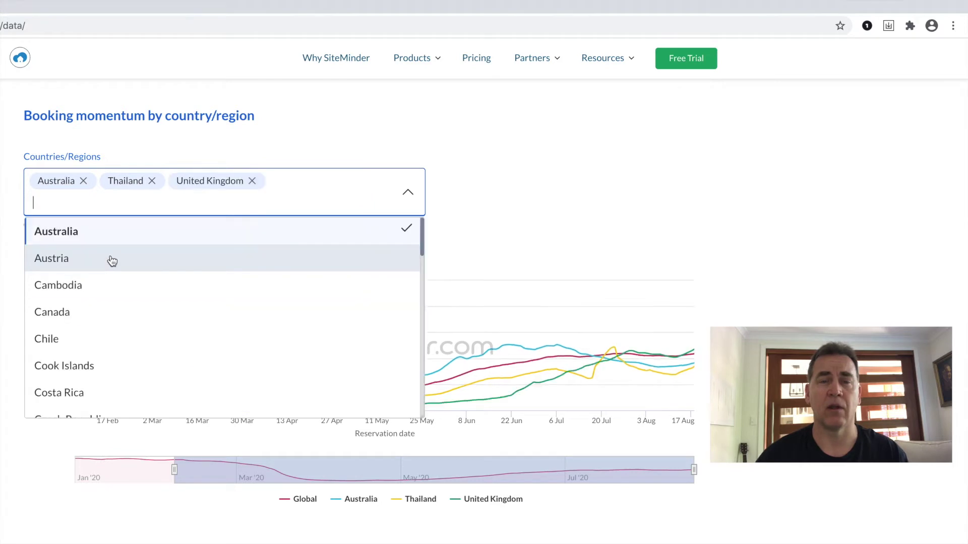
text(Spa)
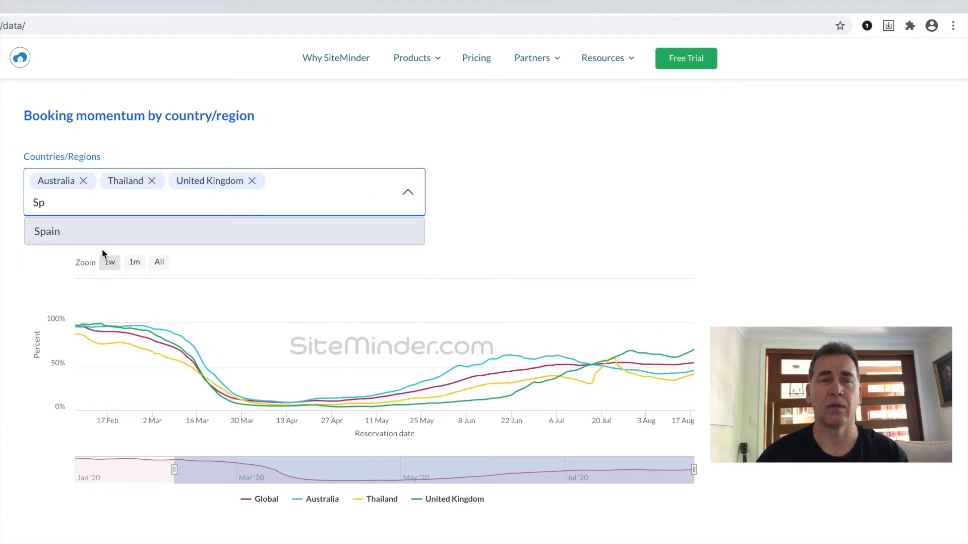
click(104, 239)
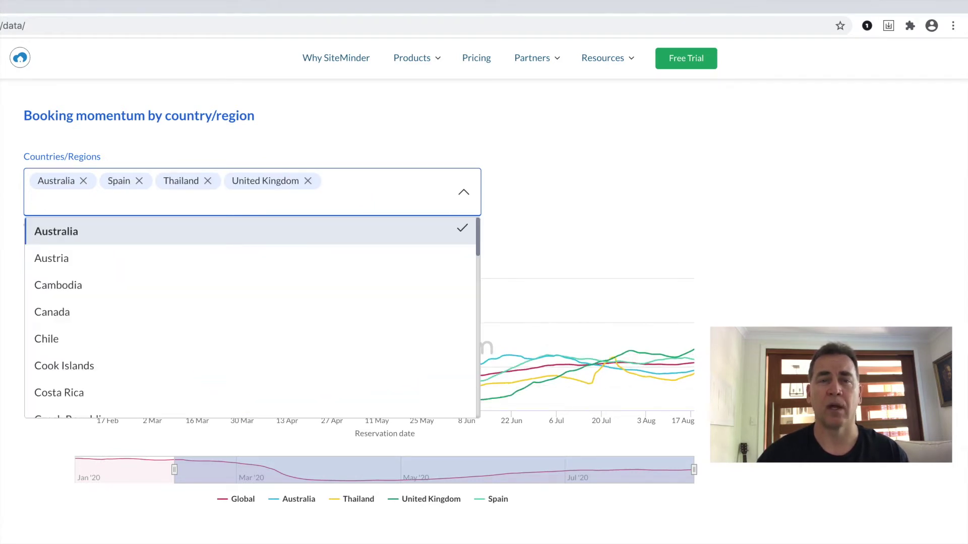
text(Un)
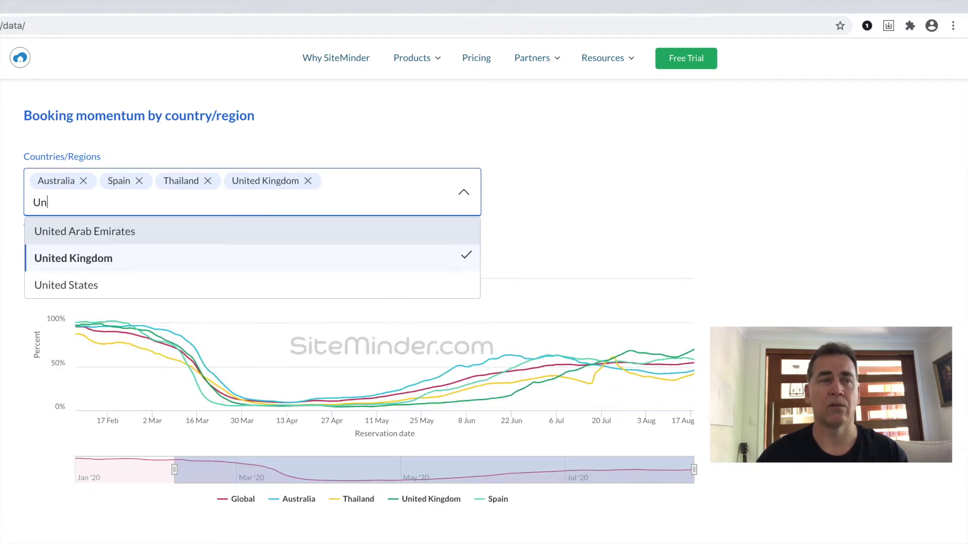
click(85, 286)
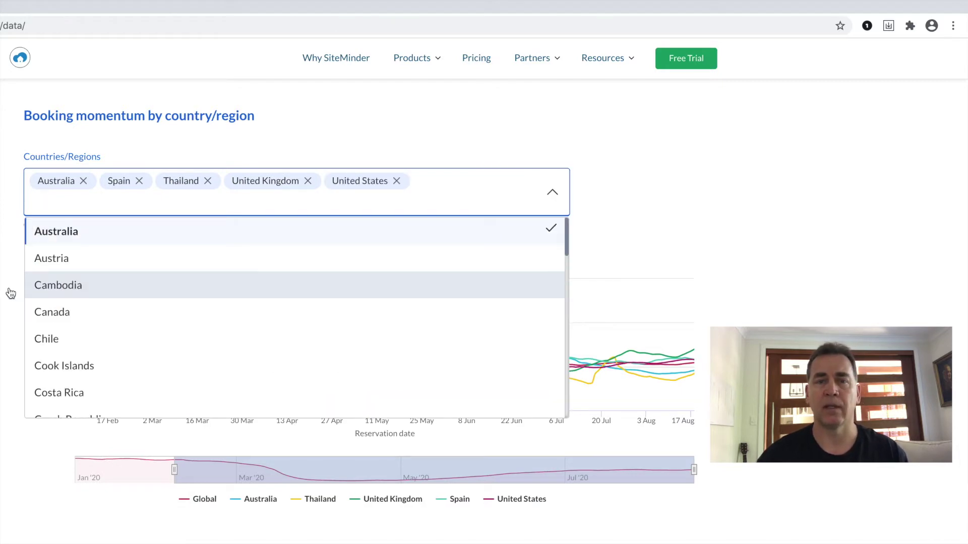
click(26, 455)
Remove all Thailand, United States, Spain and United Kingdom cities from the booking momentum by city comparison, keeping Melbourne and Sydney.
scroll(26, 456, down, 6)
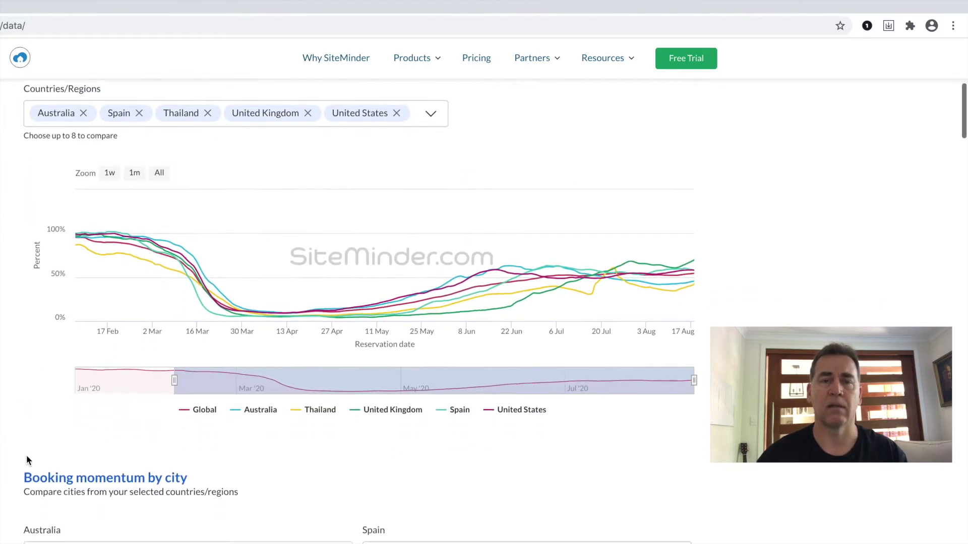
scroll(26, 455, down, 3)
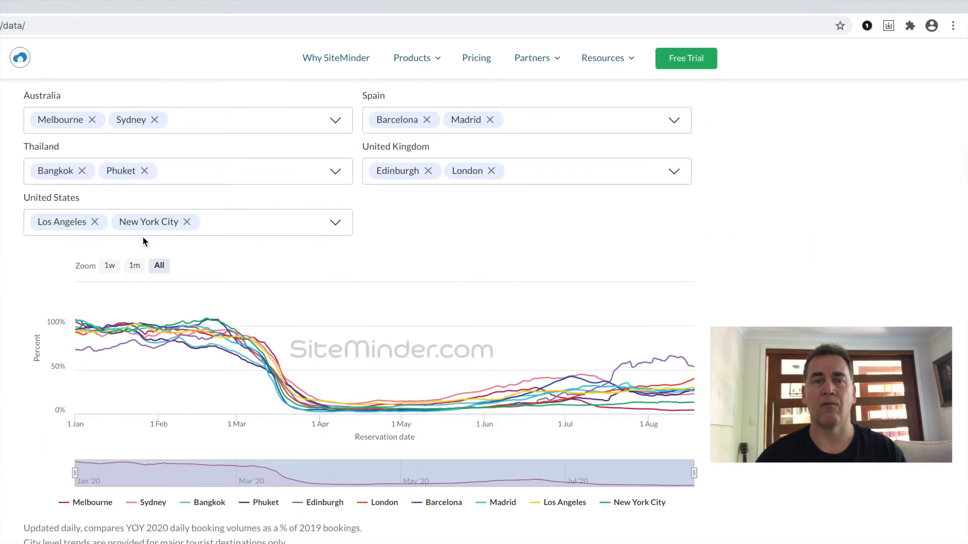
click(145, 170)
click(82, 171)
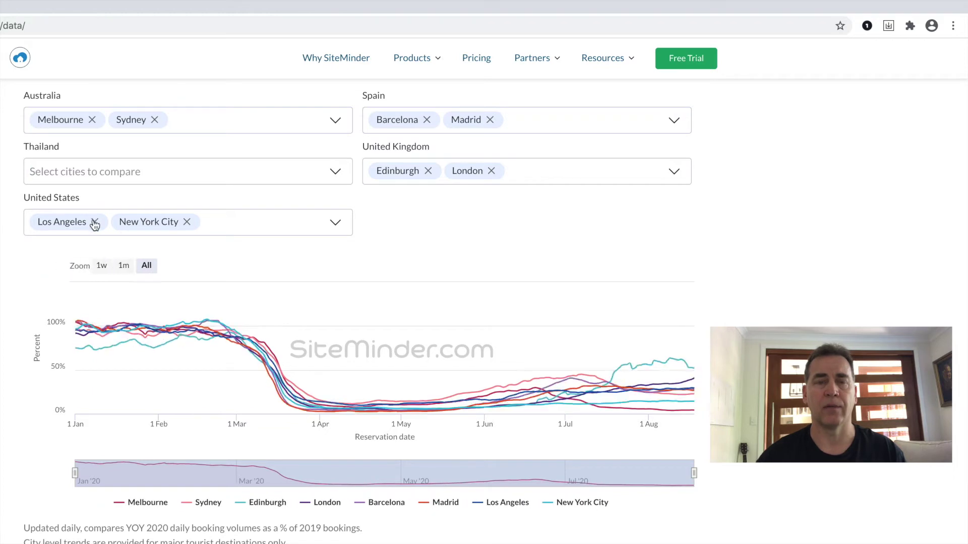
click(94, 221)
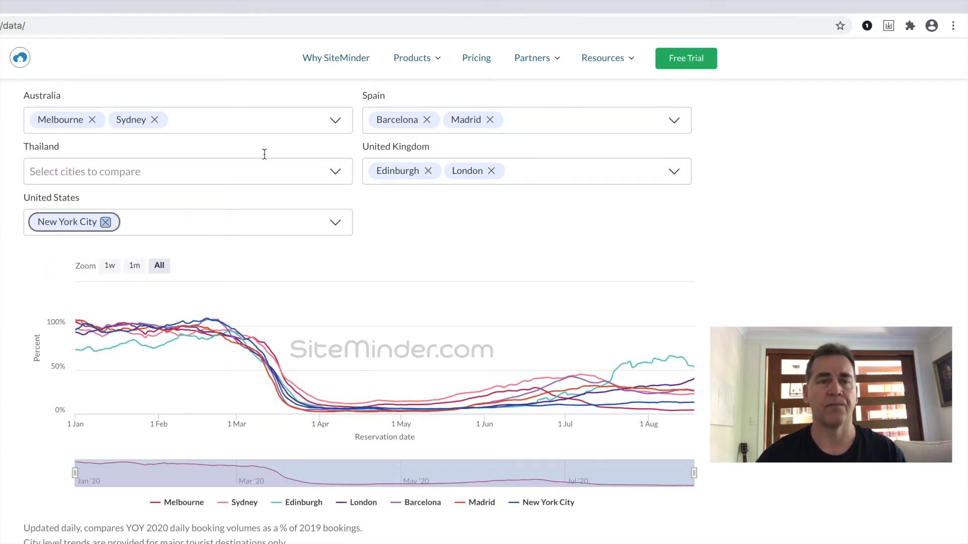
click(105, 222)
click(426, 120)
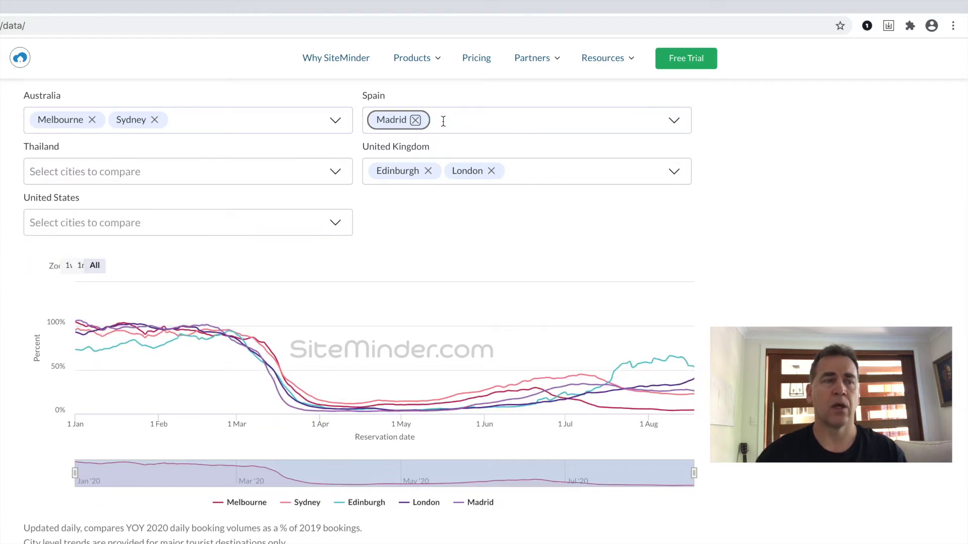
click(416, 121)
click(428, 171)
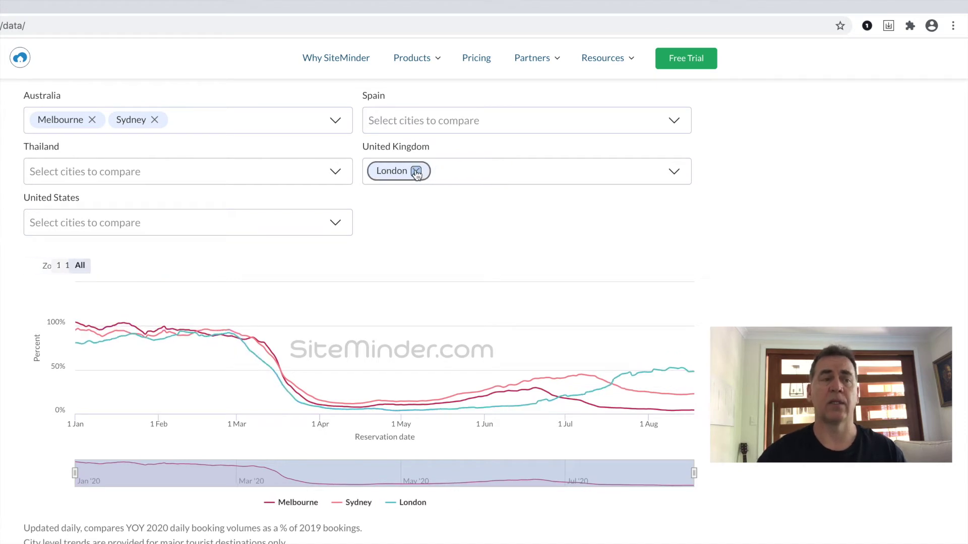
click(416, 171)
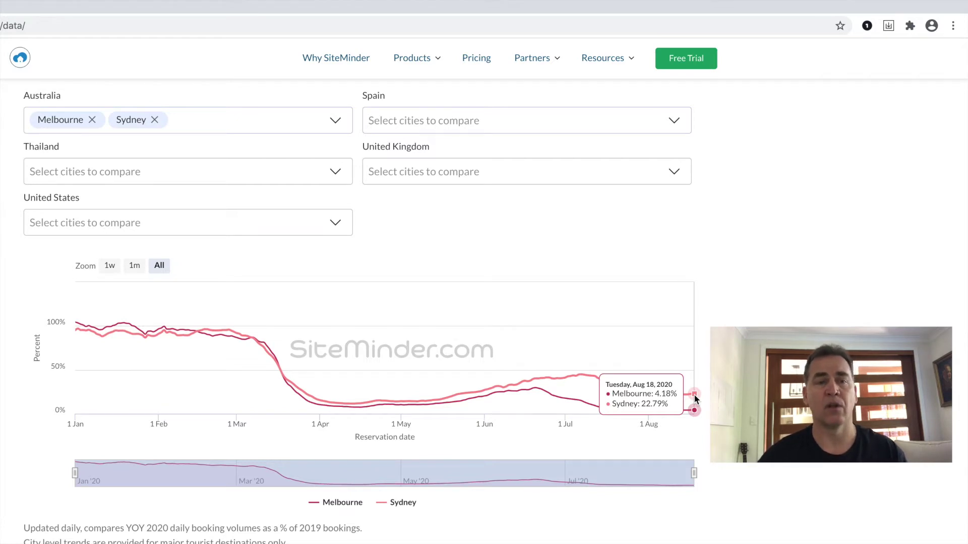
Add Townsville to the Australian cities compared in the booking momentum by city chart.
click(225, 121)
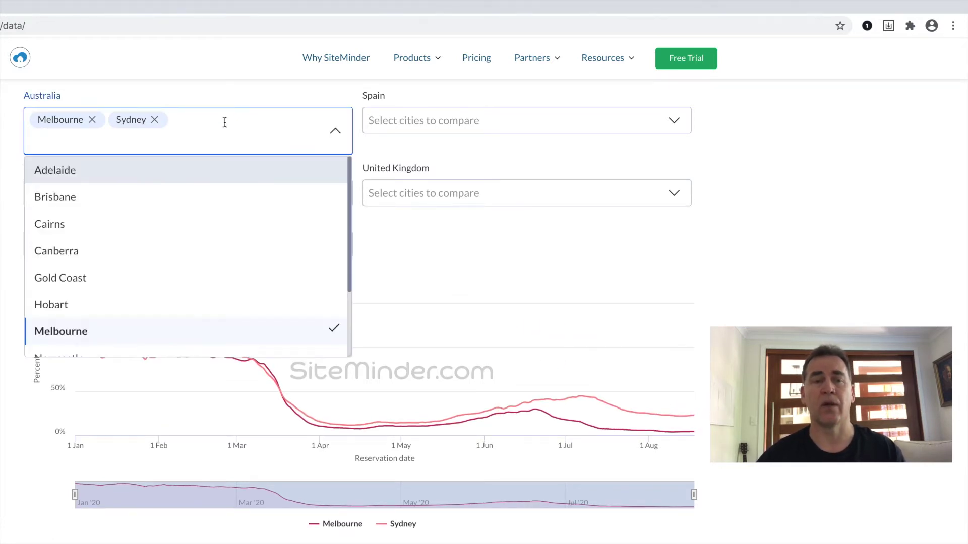
text(To)
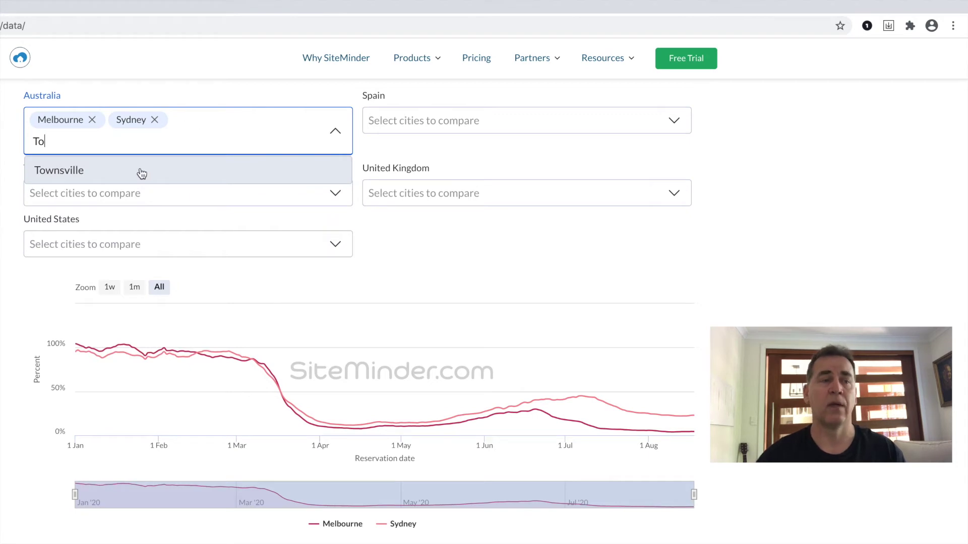
click(142, 174)
click(10, 182)
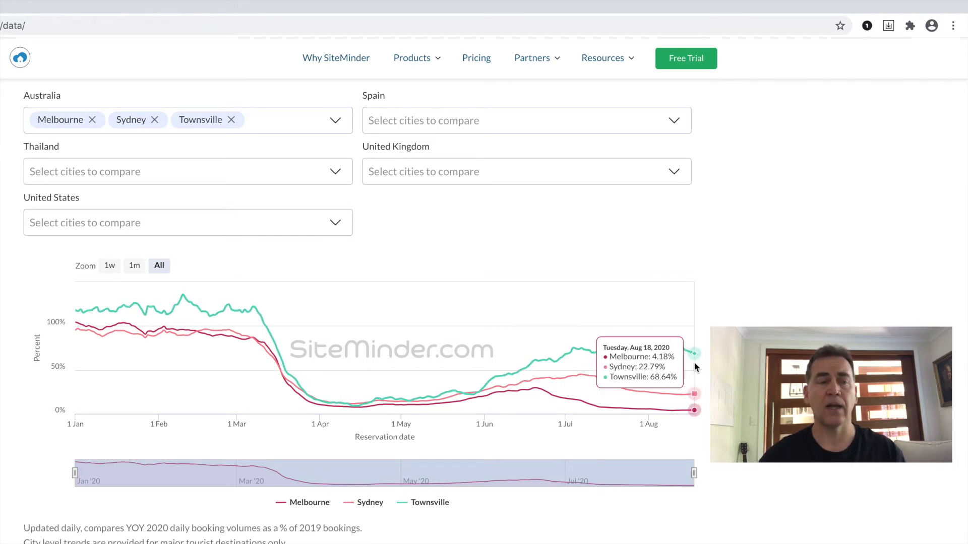
Replace the Australian cities in the city comparison with Bangkok and Ko Samui in Thailand.
click(231, 120)
click(155, 120)
click(91, 120)
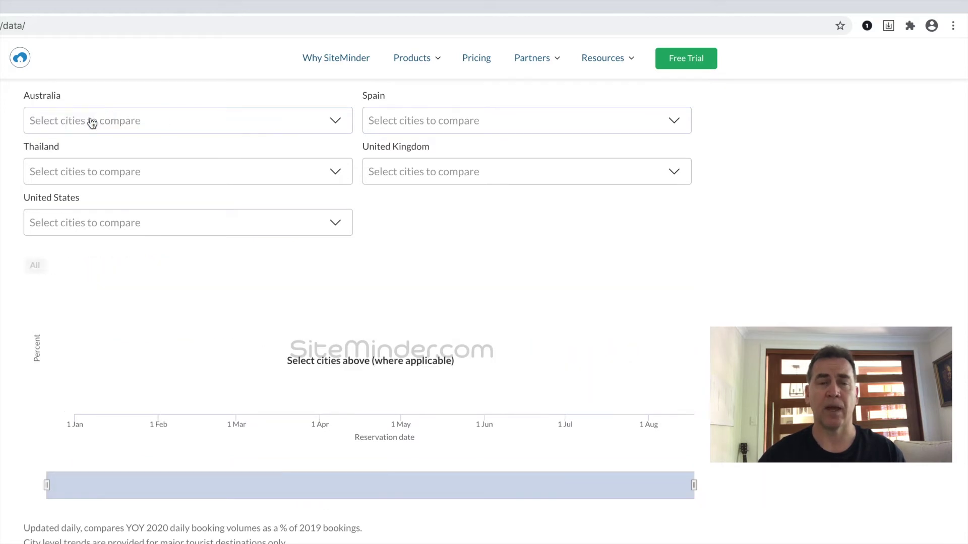
click(75, 173)
text(Ba)
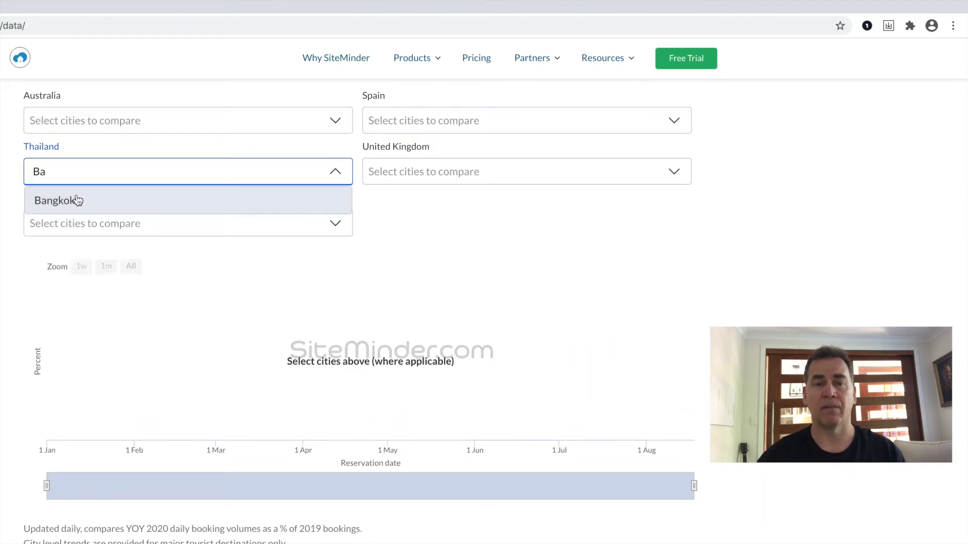
click(76, 200)
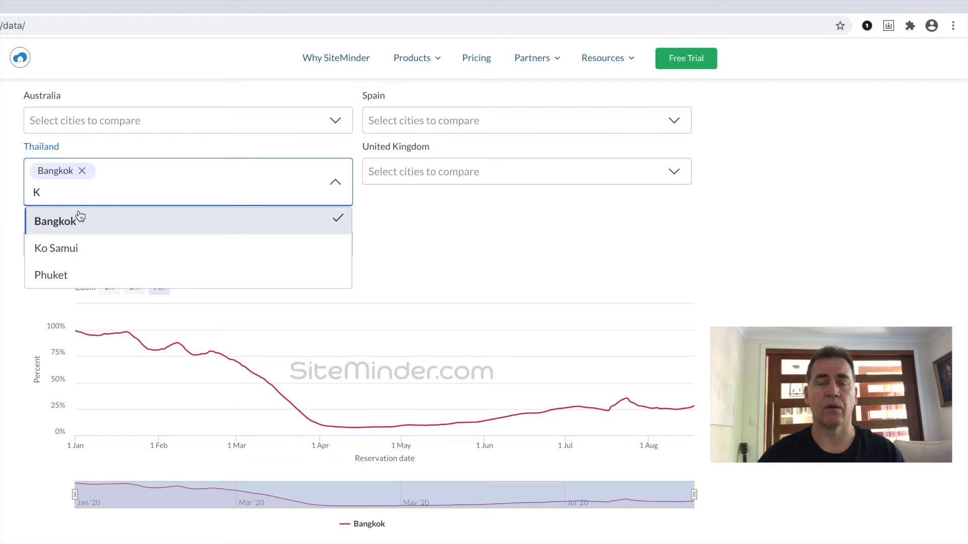
key(Return)
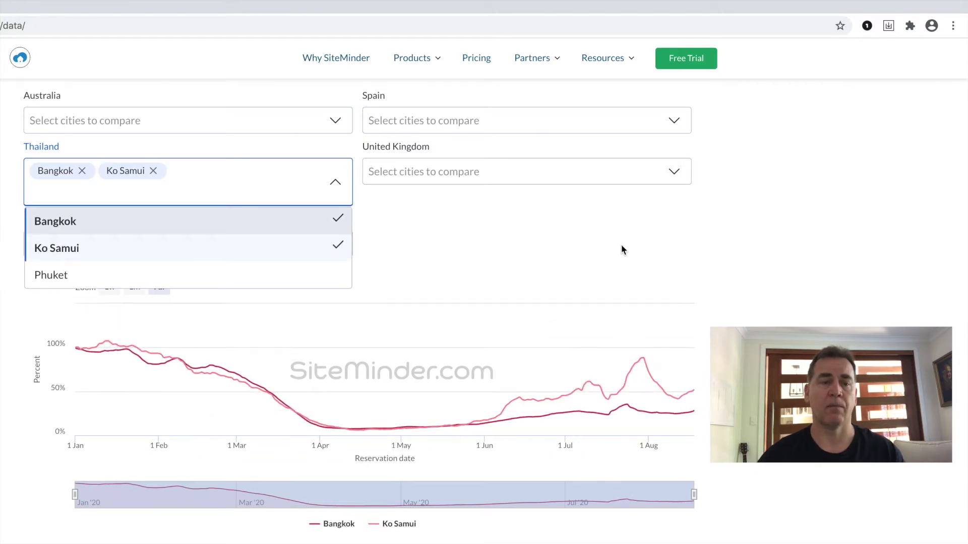
click(694, 375)
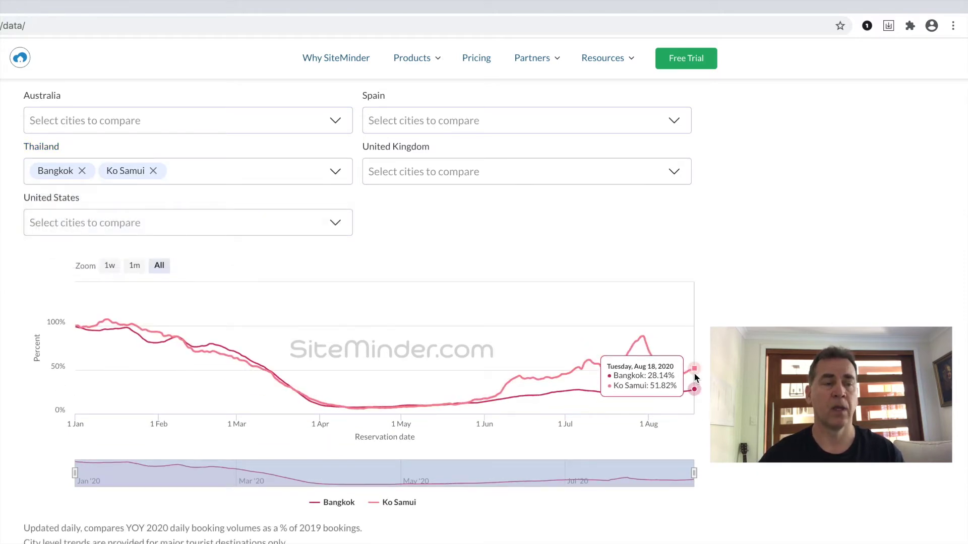
Replace the Thai cities in the city comparison with London and Bristol in the United Kingdom, and inspect their latest values.
click(153, 171)
click(82, 171)
click(397, 171)
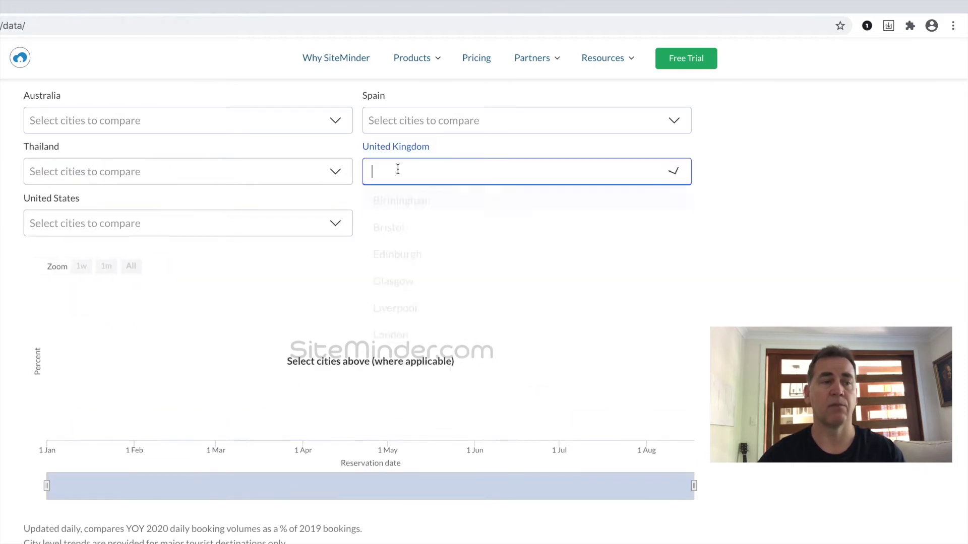
text(L)
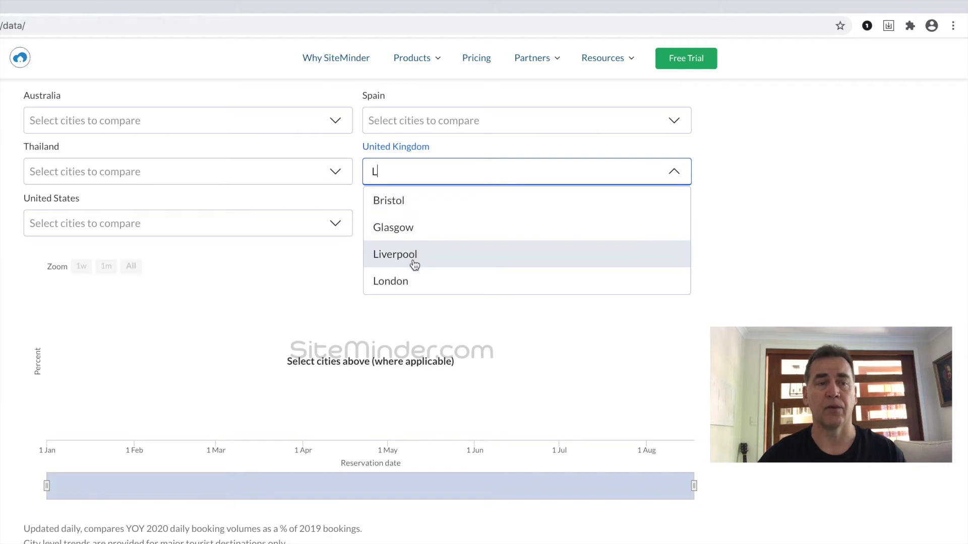
click(413, 281)
text(B)
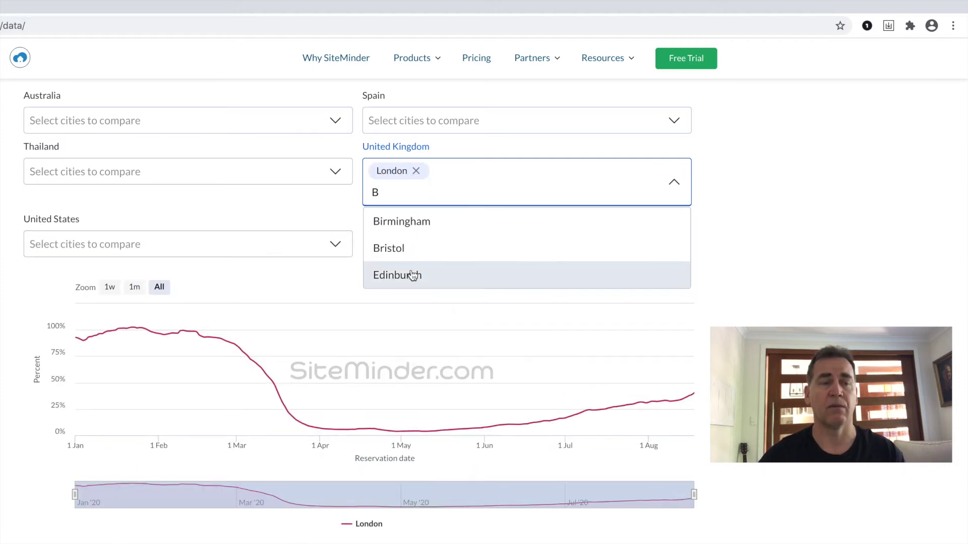
key(Return)
click(747, 216)
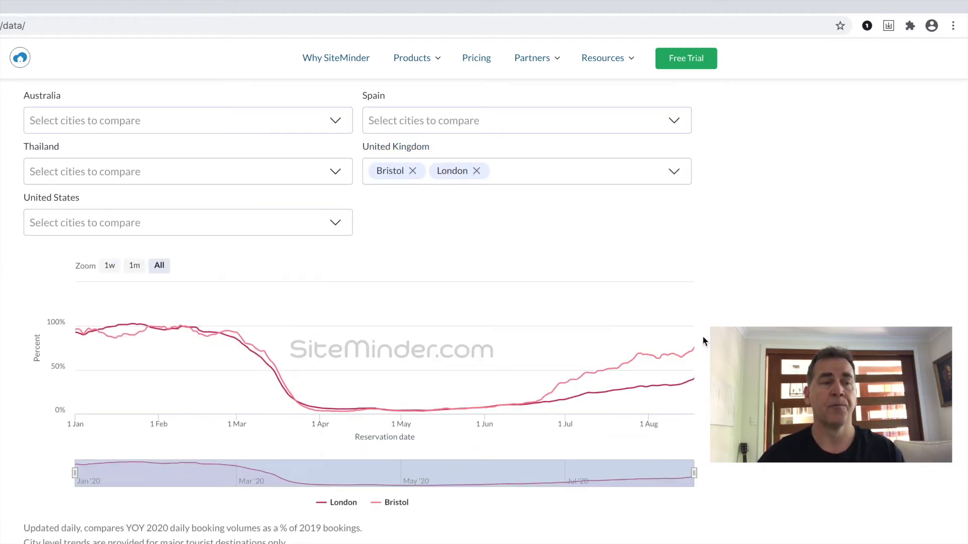
mouse_move(694, 349)
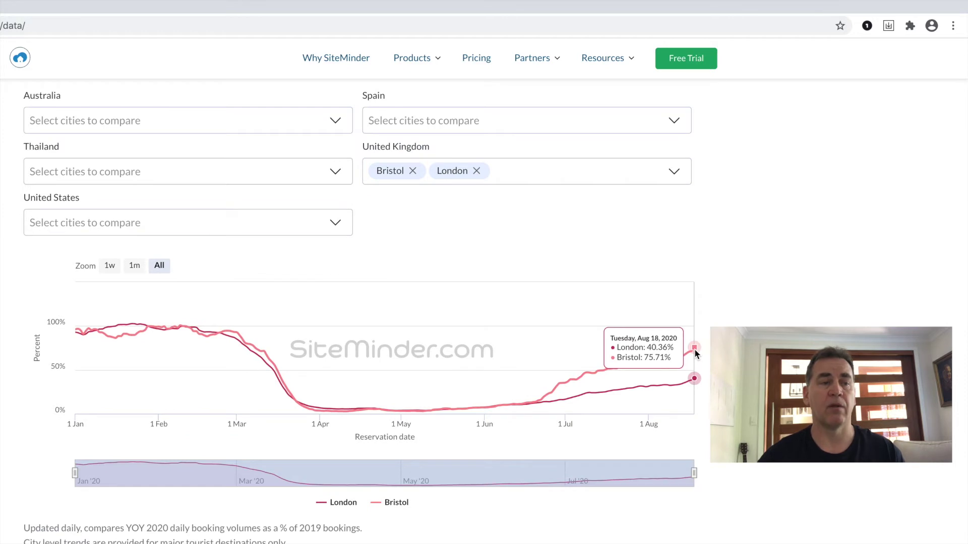
Replace the United Kingdom cities in the city comparison with Madrid, Barcelona and Málaga in Spain.
click(476, 171)
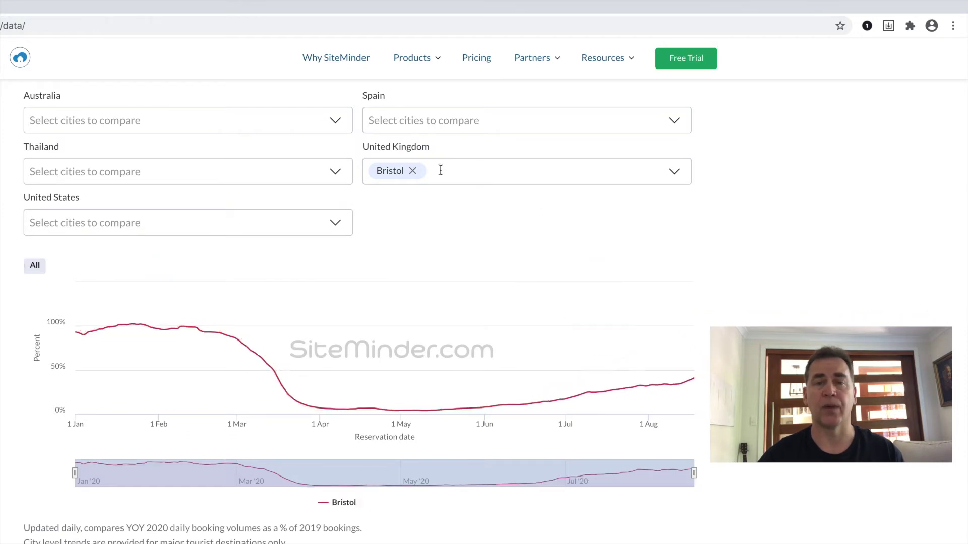
click(412, 171)
click(402, 119)
text(M)
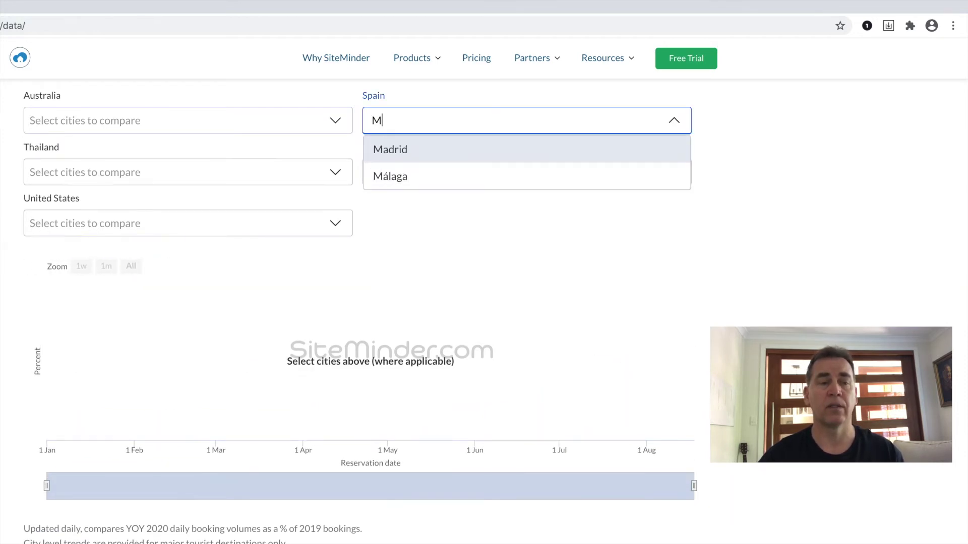
click(403, 151)
text(B)
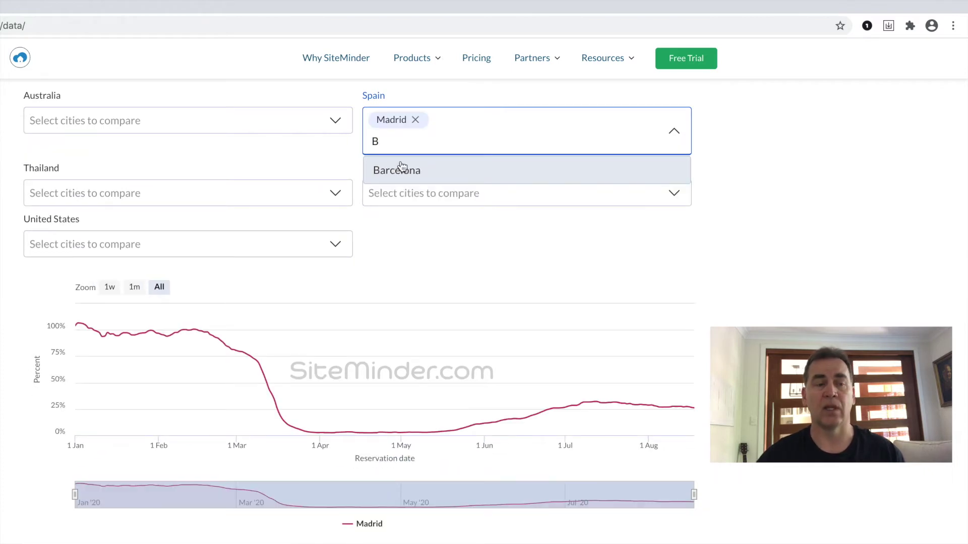
click(401, 170)
text(M)
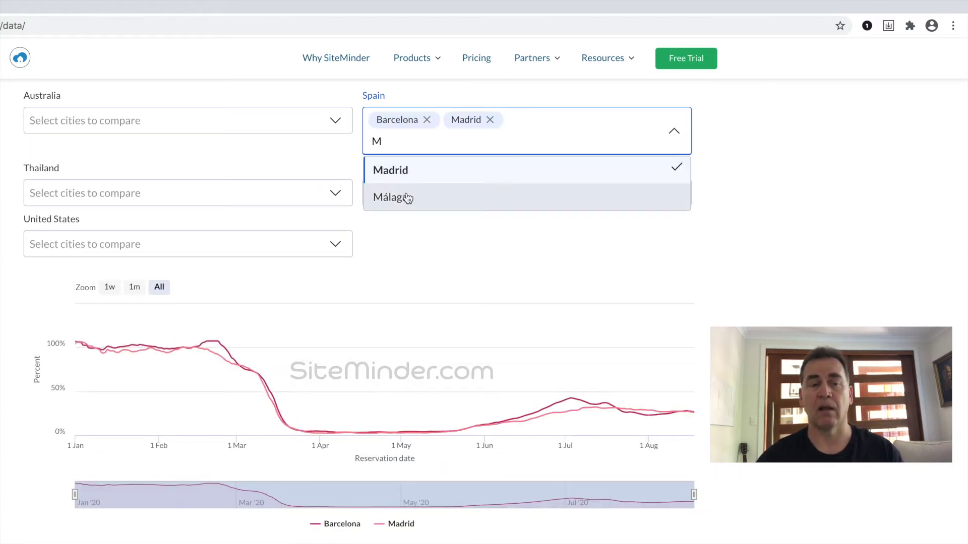
key(Return)
click(727, 171)
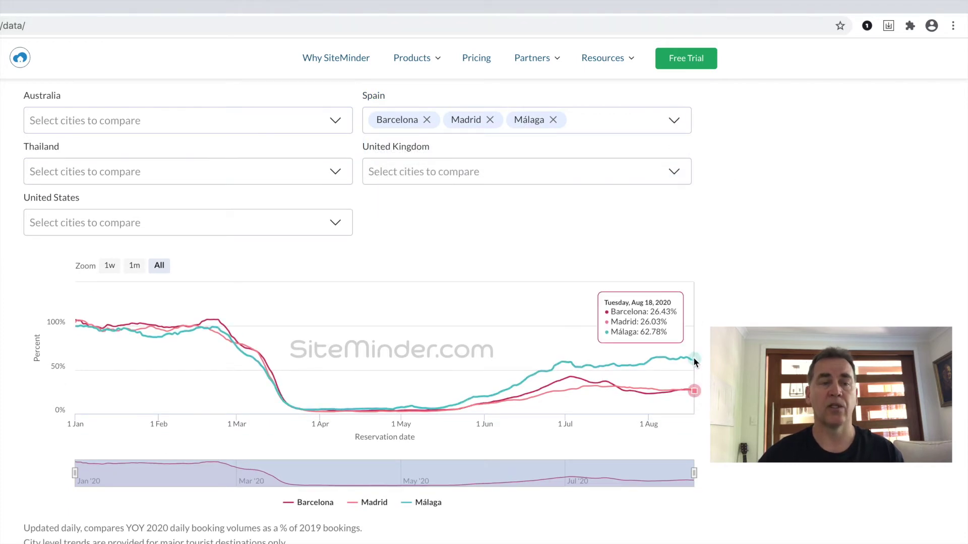
Replace the Spanish cities in the booking momentum by city comparison with New York City and Tampa in the United States.
click(553, 120)
click(489, 120)
click(427, 119)
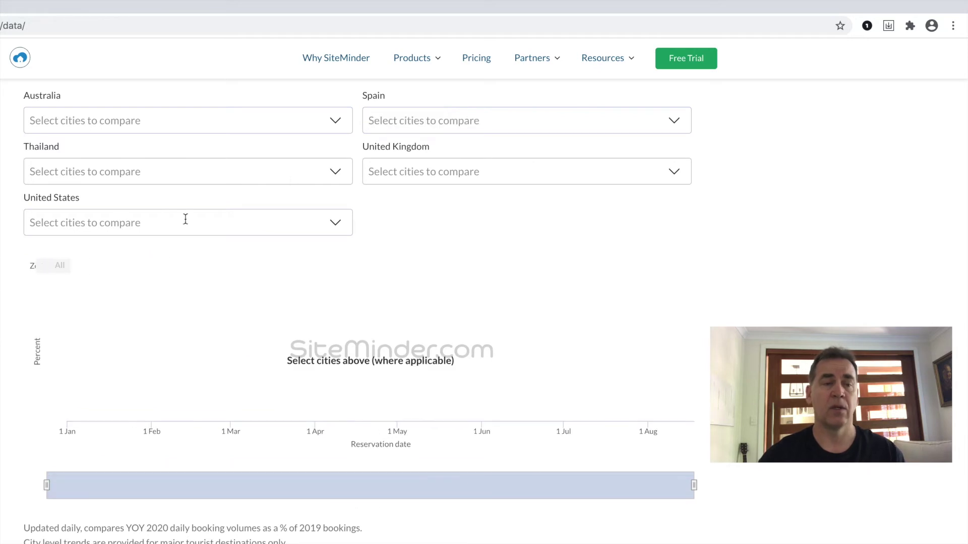
click(159, 225)
text(N)
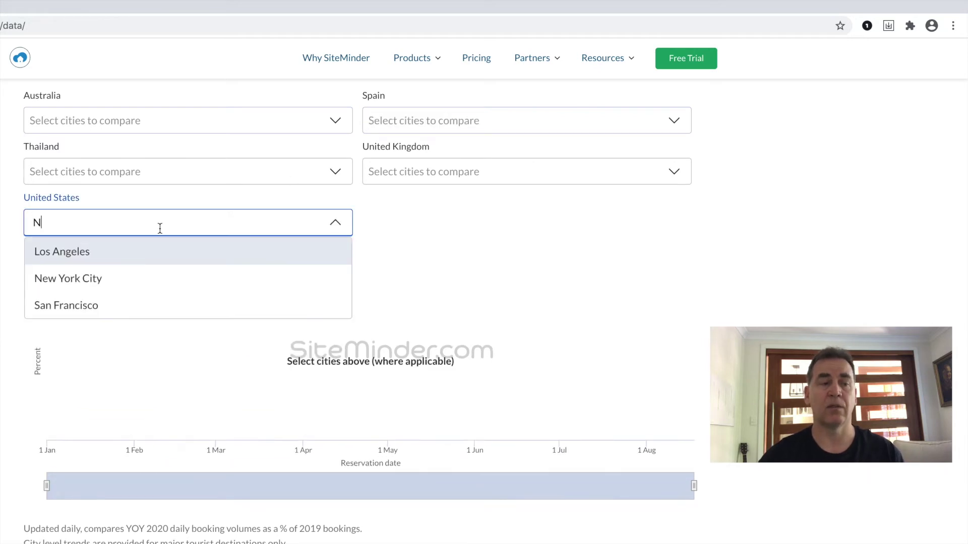
click(142, 279)
text(T)
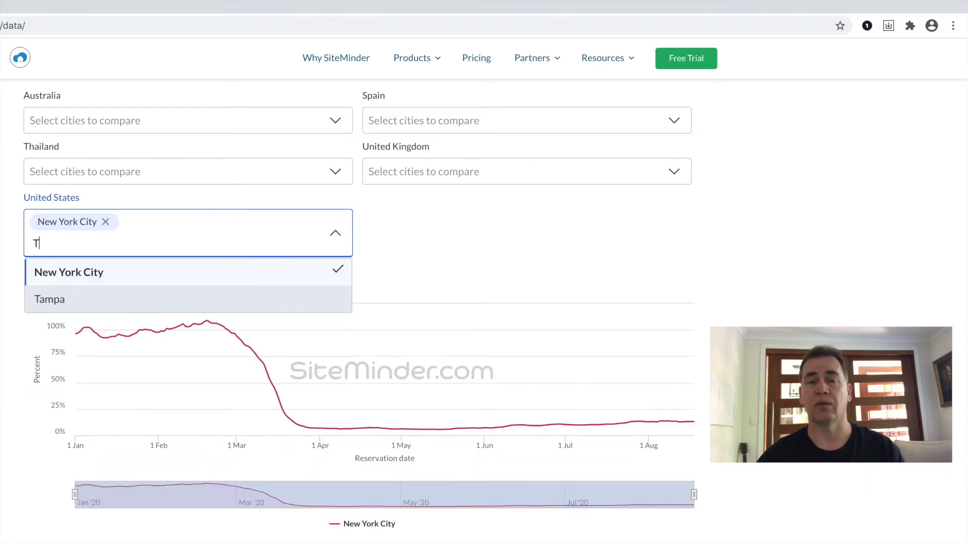
click(131, 302)
click(590, 268)
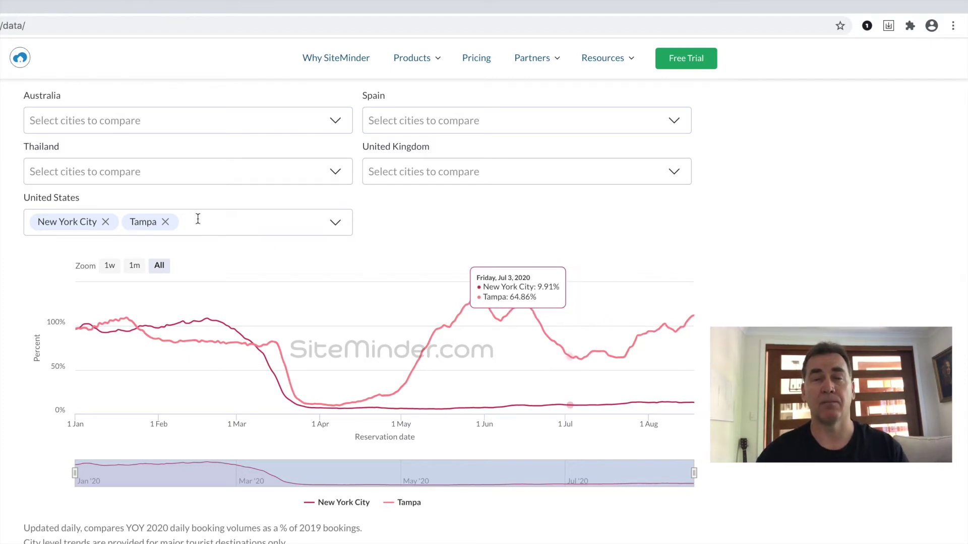
Open the Guest Horizon view and inspect the United States' August and September 2020 shares in the monthly arrivals chart.
scroll(173, 220, up, 3)
scroll(173, 220, up, 7)
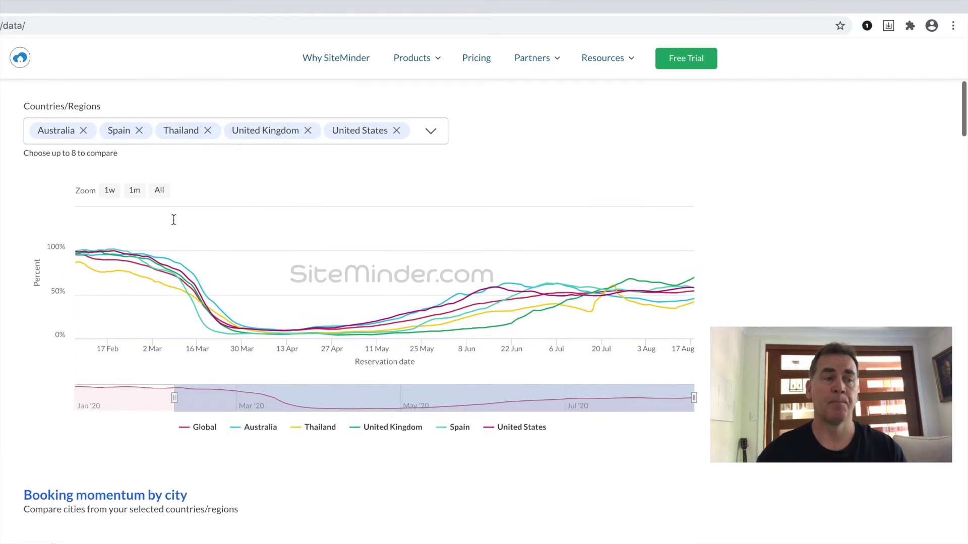
scroll(174, 220, up, 2)
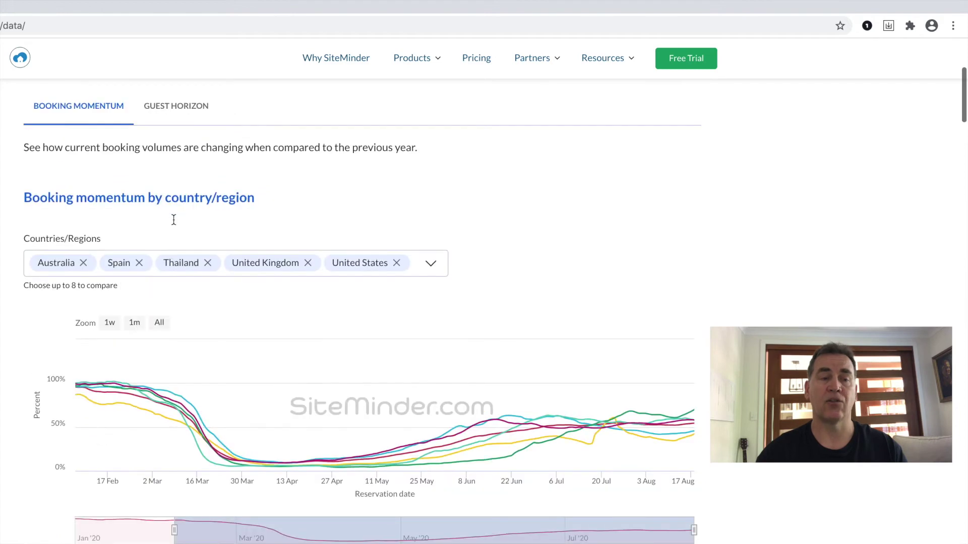
click(175, 108)
scroll(207, 277, down, 2)
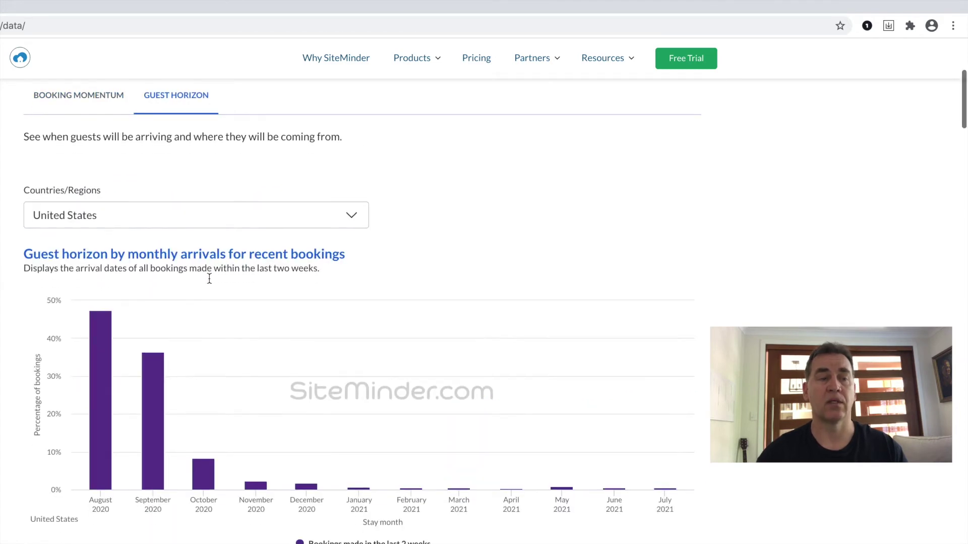
scroll(209, 278, down, 1)
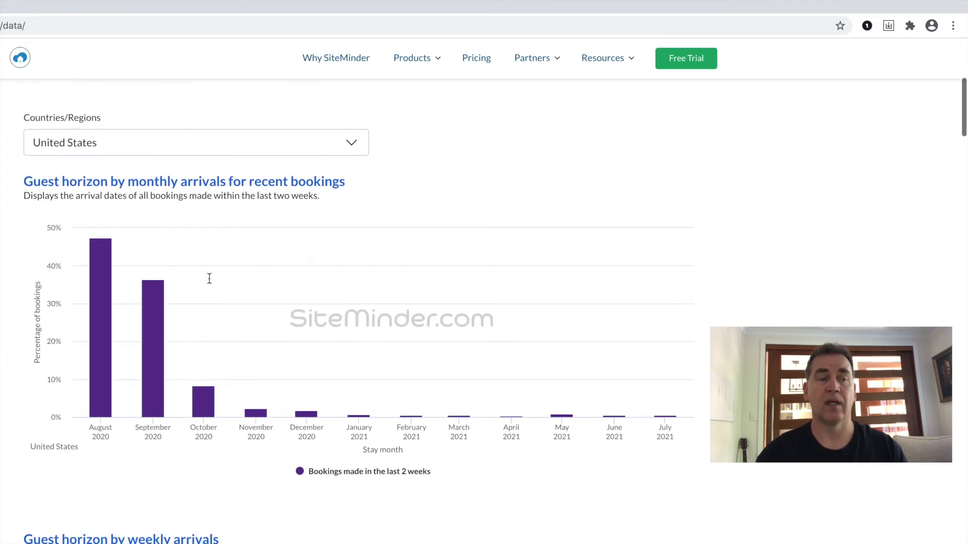
mouse_move(100, 299)
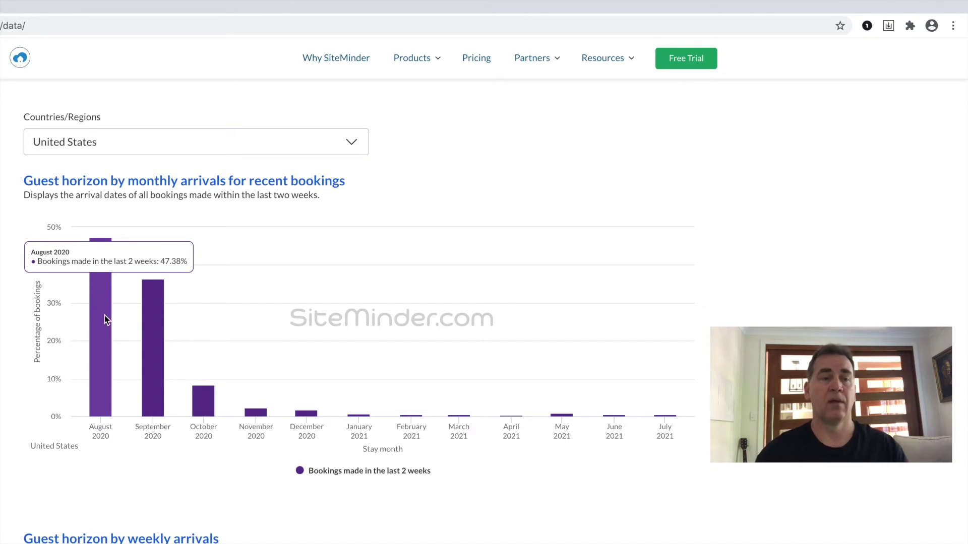
mouse_move(153, 346)
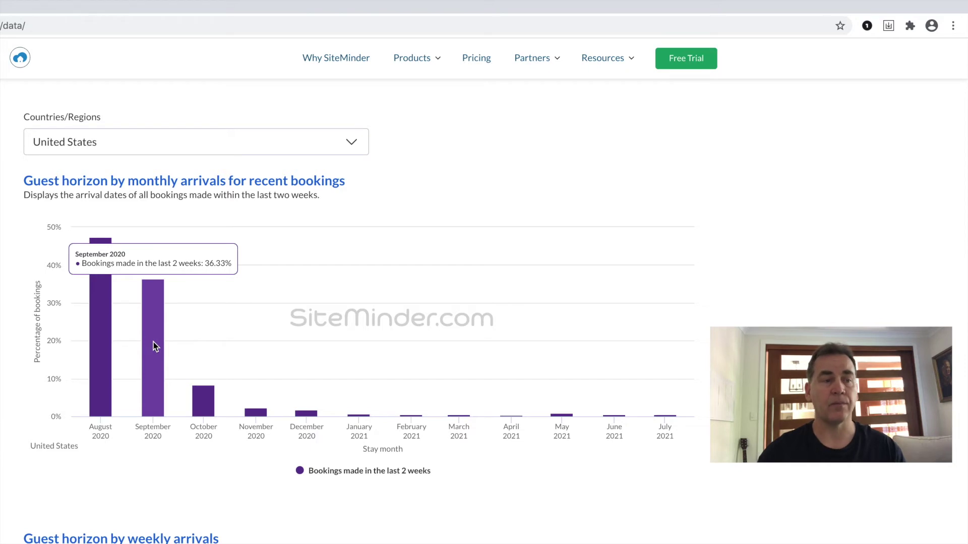
Switch the guest horizon country to Canada and inspect its August and September 2020 shares of recent bookings.
click(105, 147)
text(Ca)
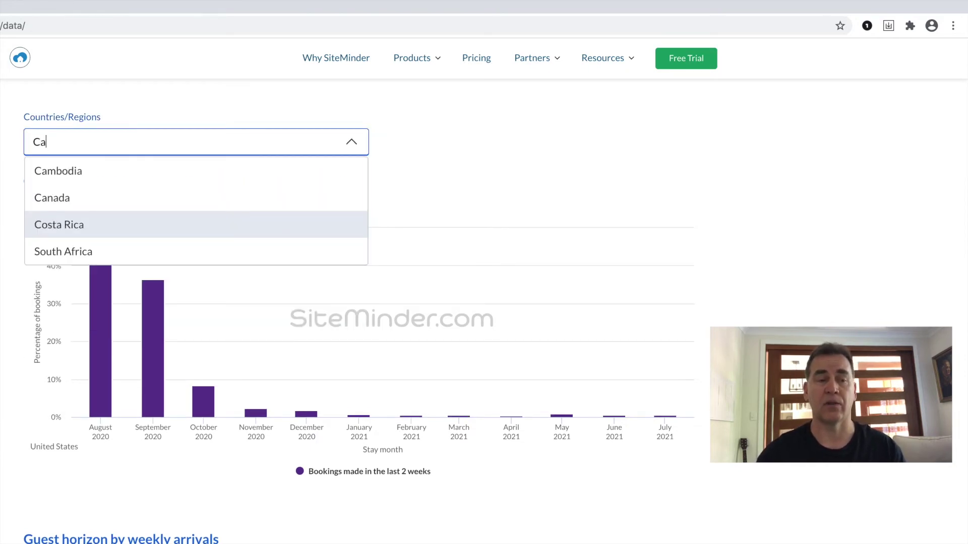
click(98, 205)
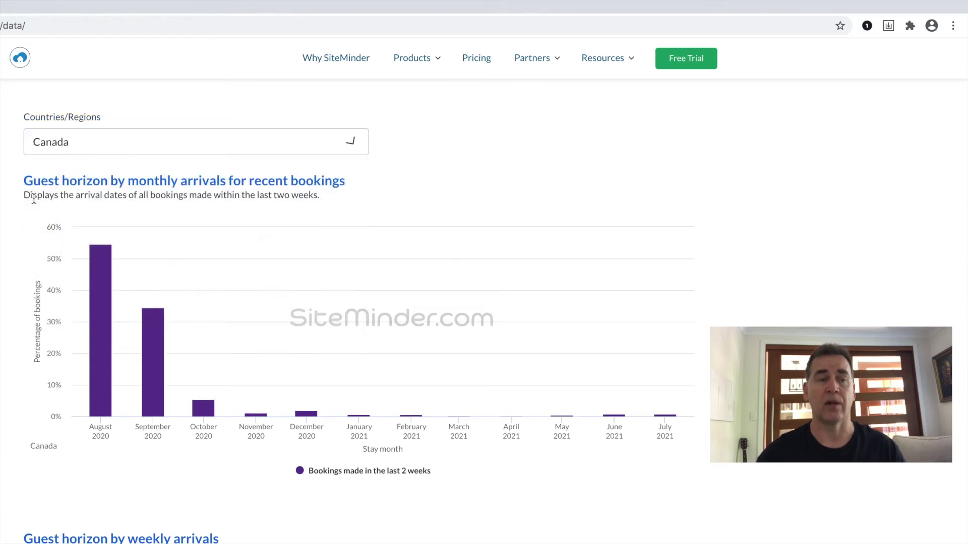
mouse_move(98, 322)
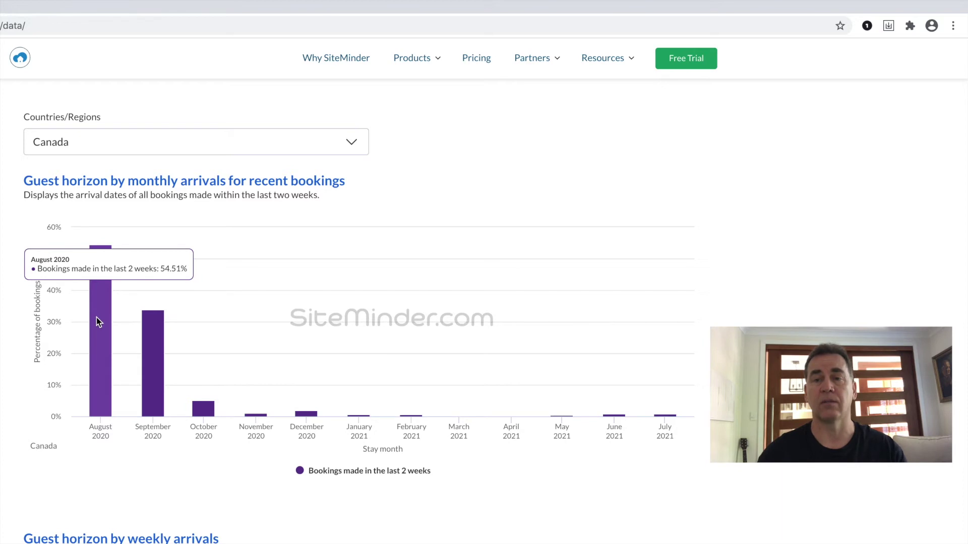
mouse_move(152, 363)
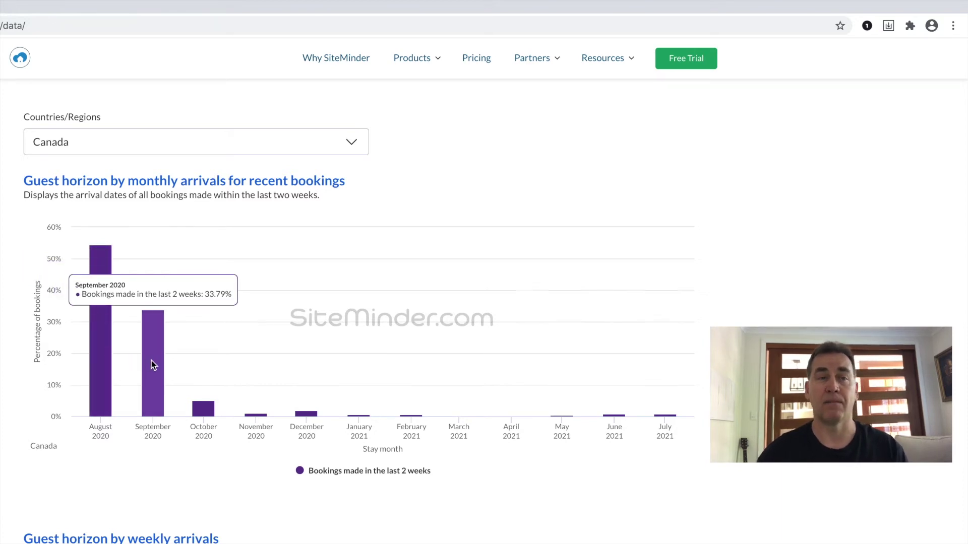
mouse_move(123, 346)
Return to the Booking Momentum view and remove United States, United Kingdom, Thailand, Spain and Australia from the country comparison.
scroll(123, 346, up, 2)
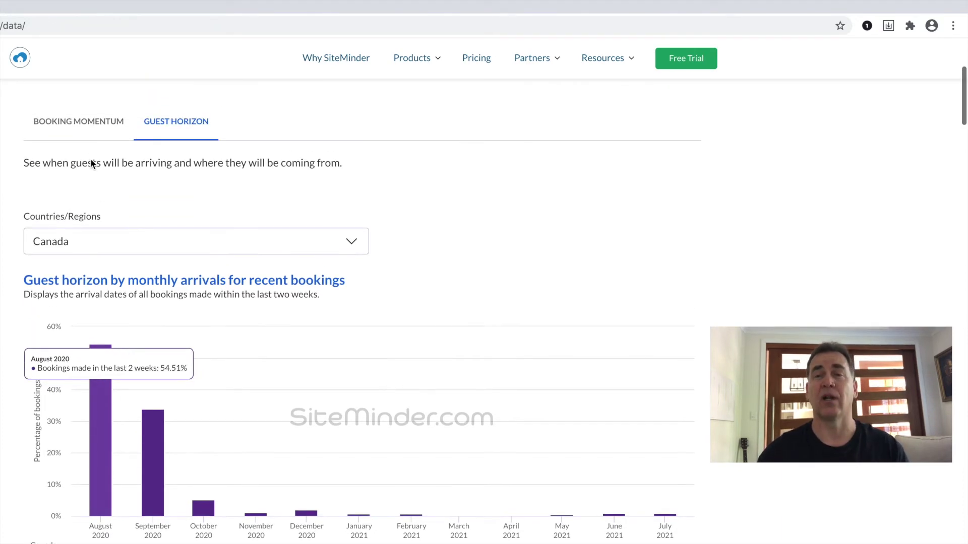
click(80, 122)
scroll(152, 275, down, 2)
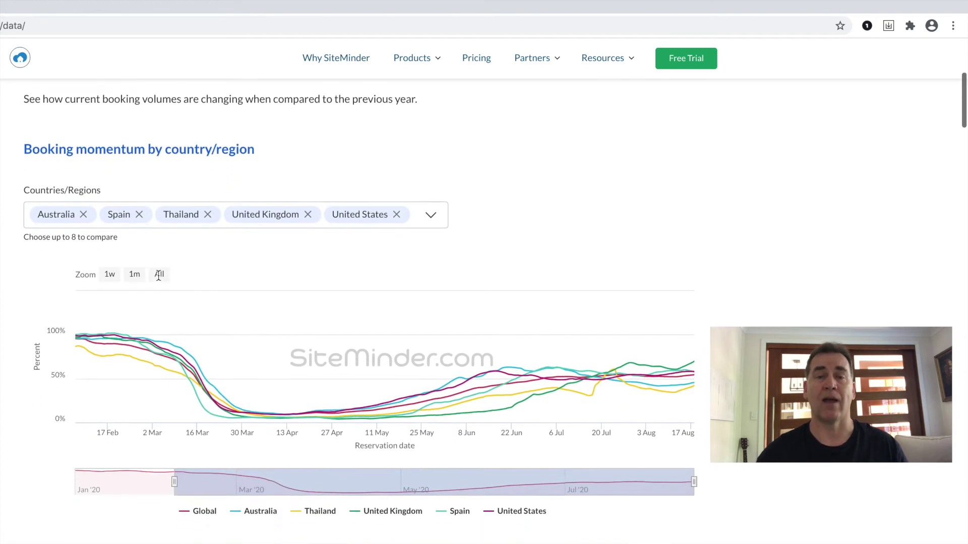
scroll(159, 276, down, 1)
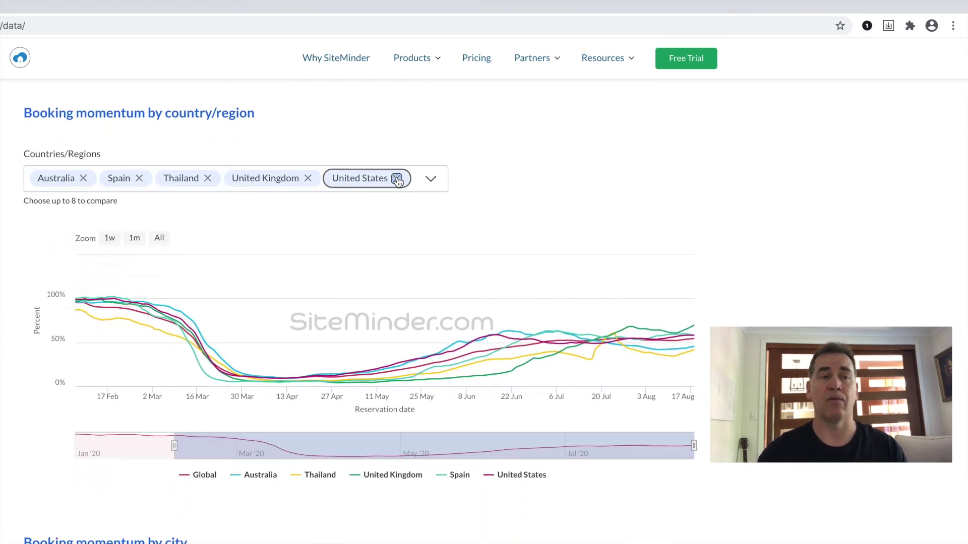
click(396, 179)
click(307, 180)
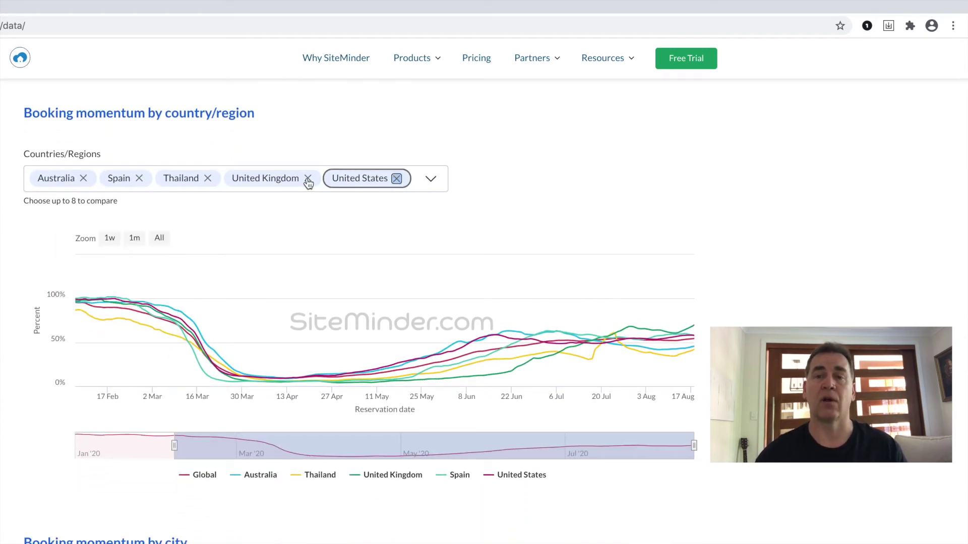
click(208, 179)
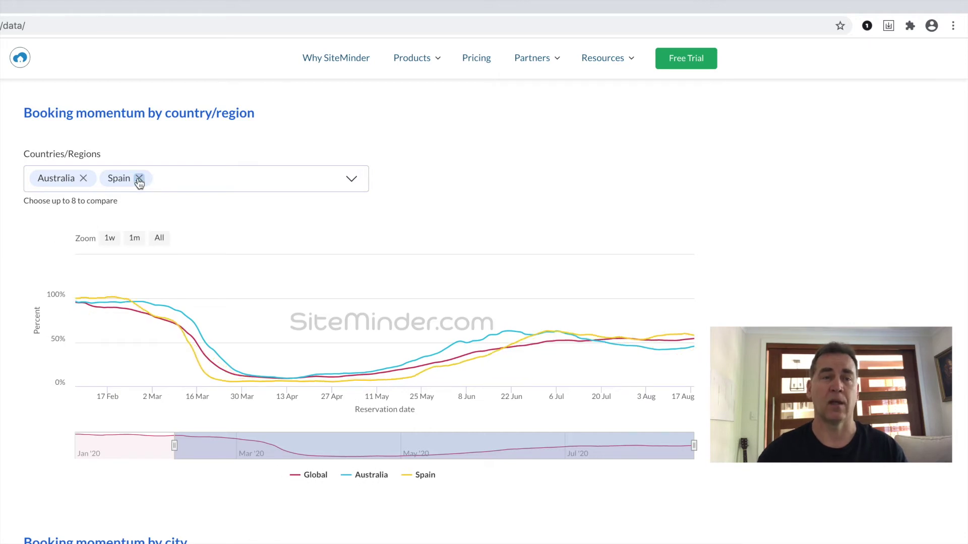
click(139, 179)
click(83, 178)
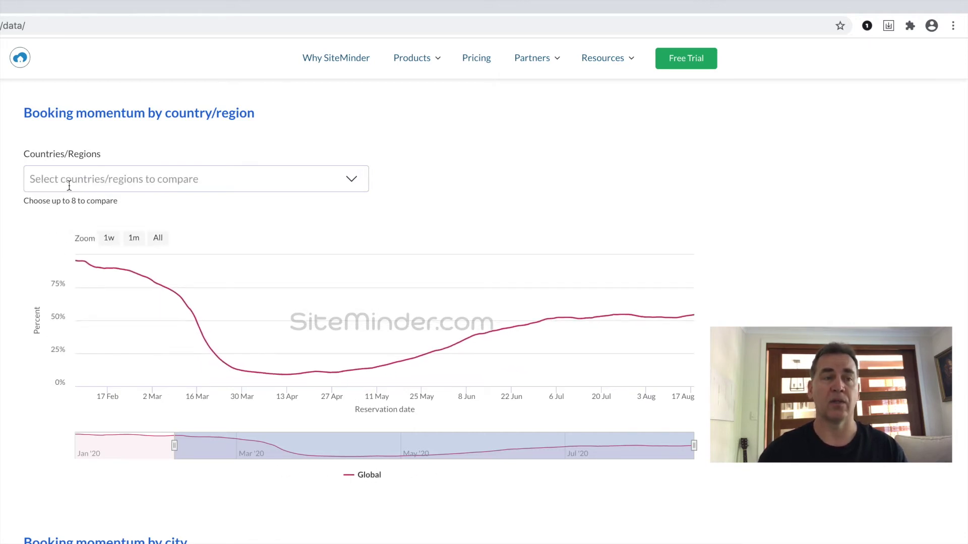
Add Indonesia to the booking momentum by country/region chart and inspect its latest value against the global line.
click(68, 182)
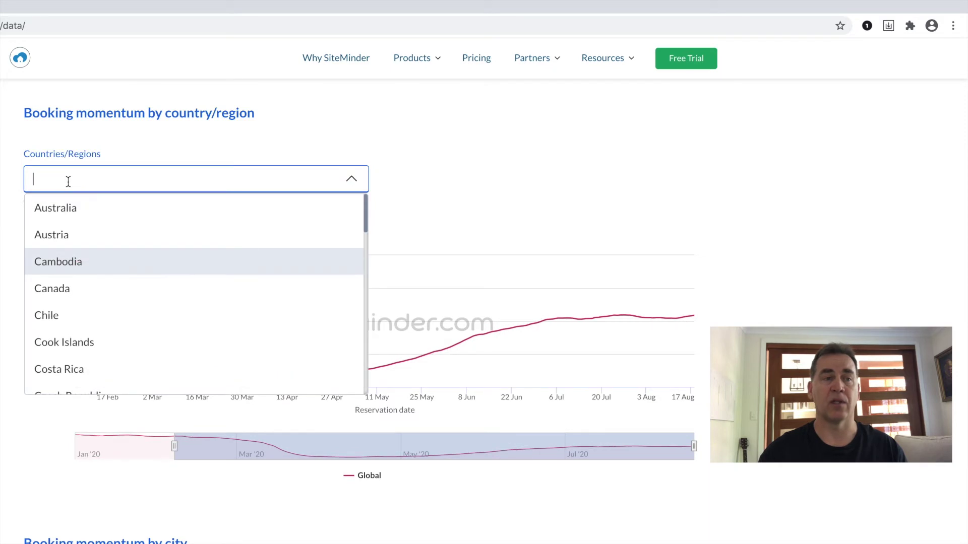
text(In)
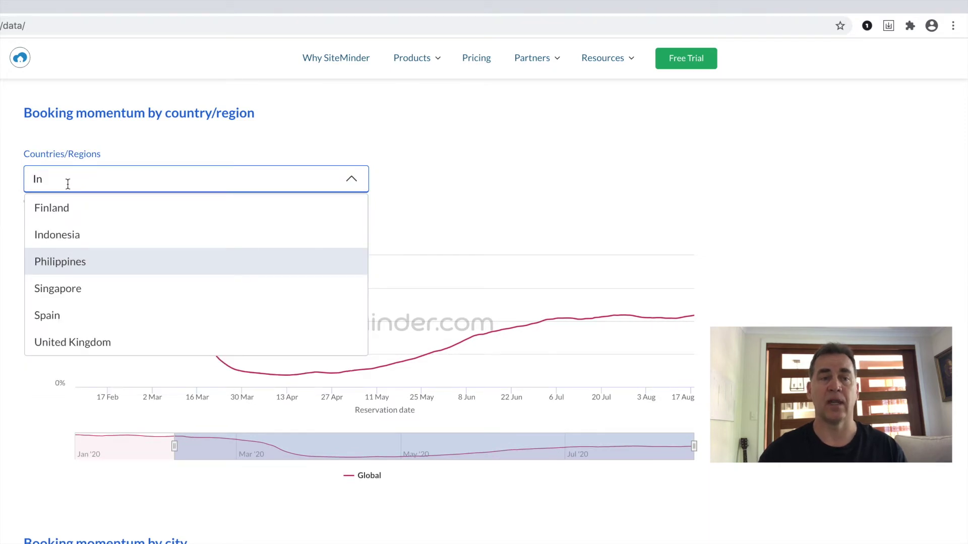
click(67, 235)
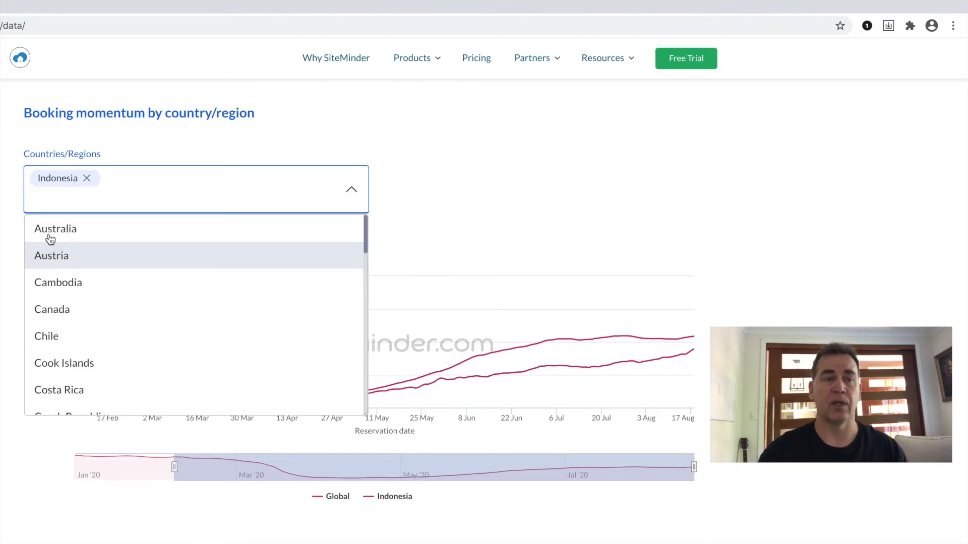
click(9, 238)
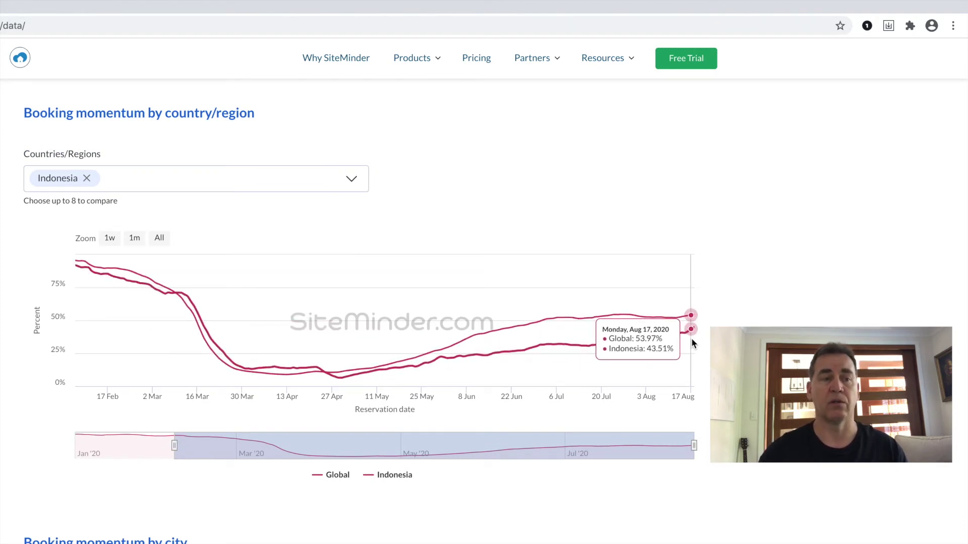
Add Portugal beside Indonesia in the country comparison and inspect the values for August 18, 2020.
click(182, 184)
text(Po)
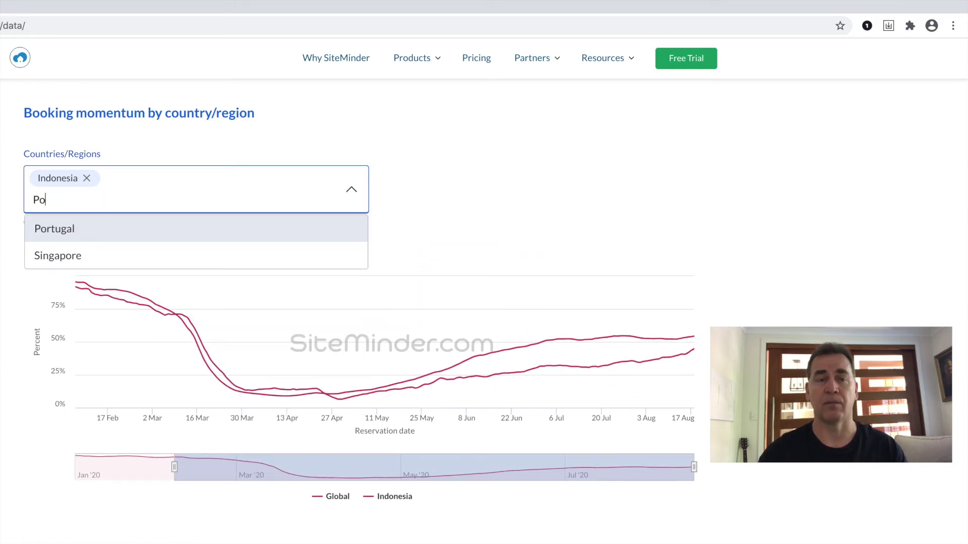
click(151, 233)
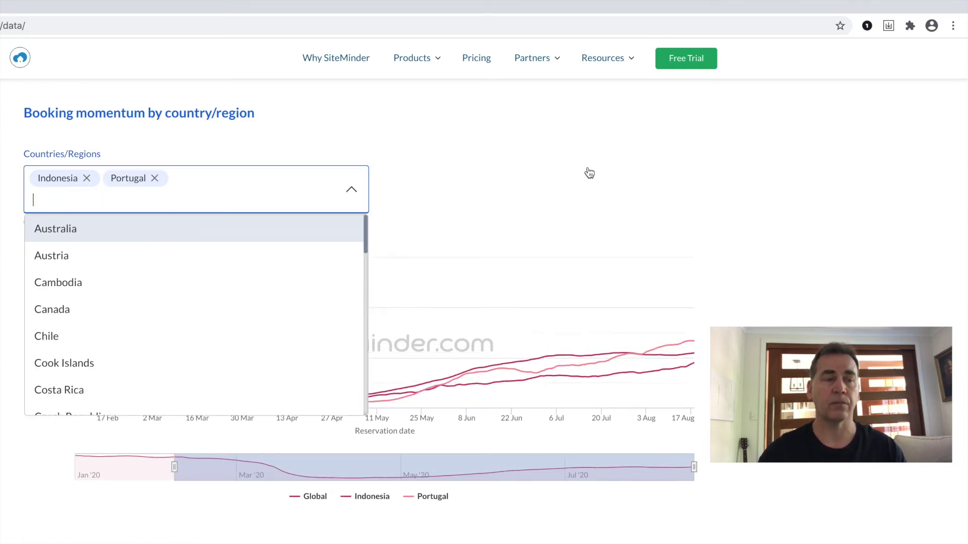
click(694, 361)
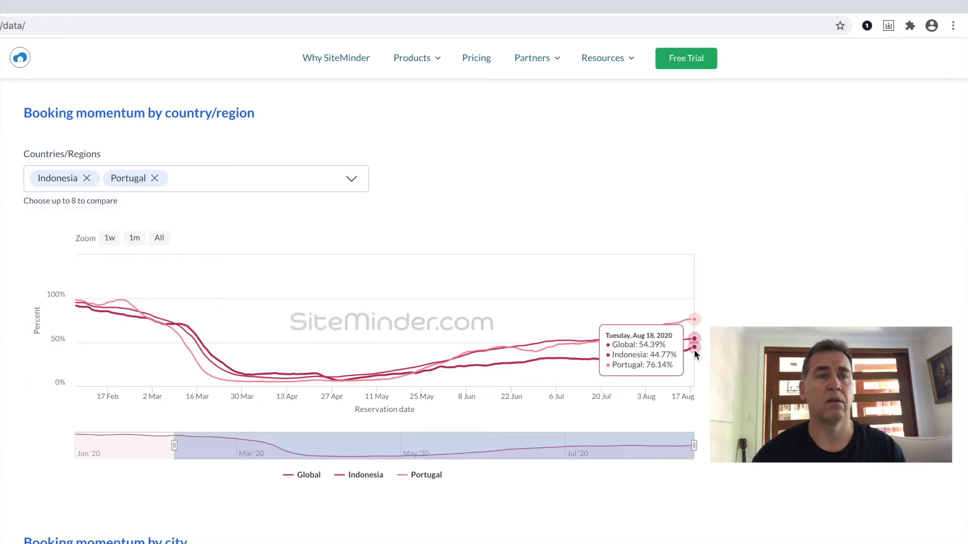
Clear Portugal and Indonesia from the country comparison and go back to the Guest Horizon view.
click(154, 179)
click(87, 178)
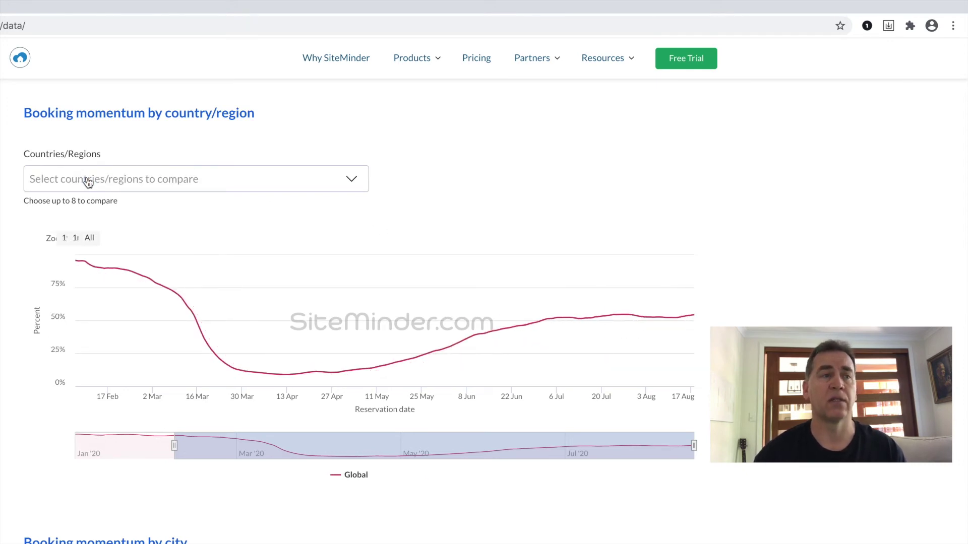
scroll(88, 183, up, 1)
scroll(89, 183, up, 1)
click(180, 100)
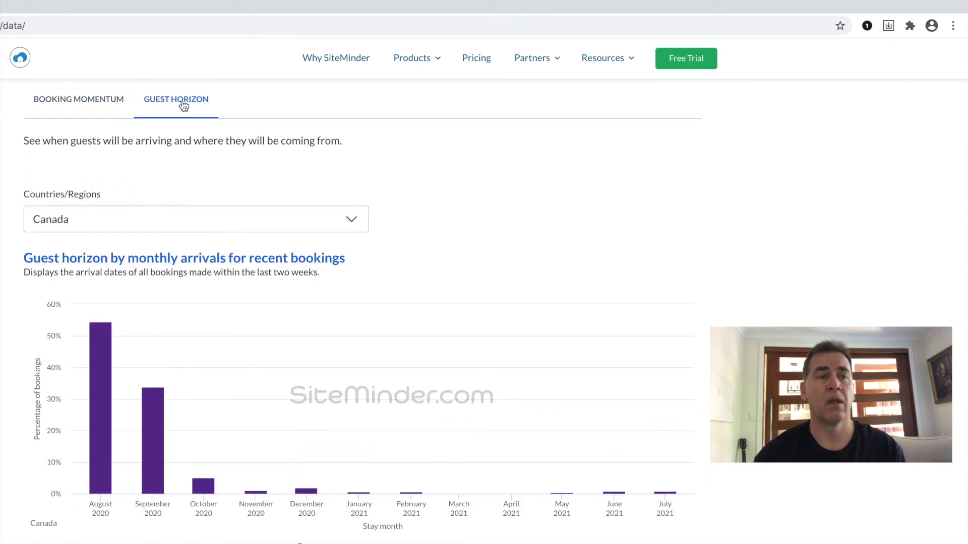
Set the guest horizon country to United States.
scroll(181, 196, down, 2)
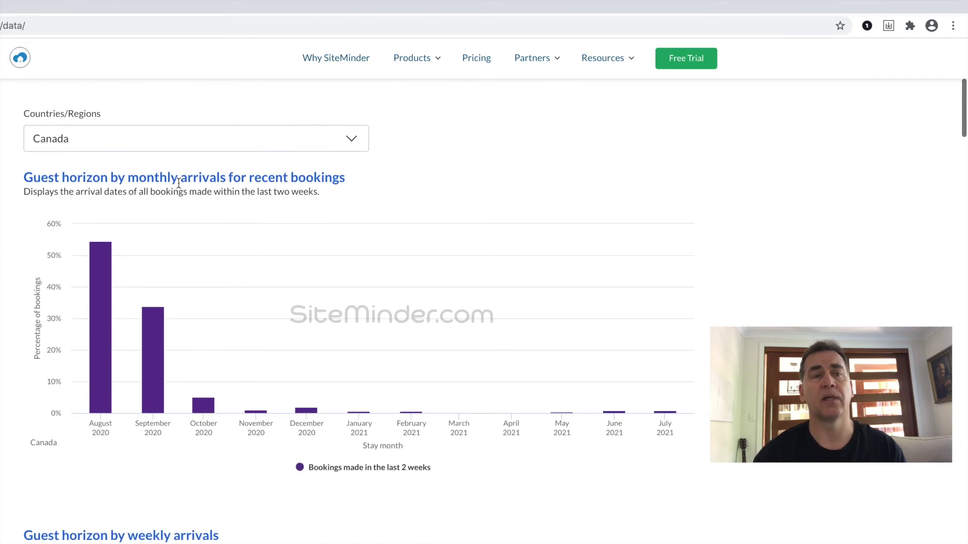
click(163, 145)
text(Un)
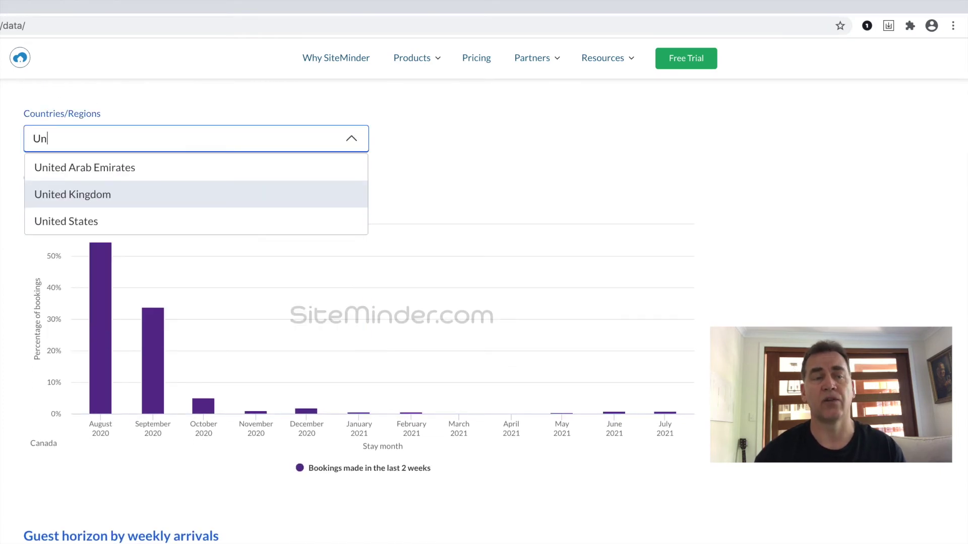
click(135, 224)
Examine the weekly arrivals chart for the United States, inspecting the week of 20–26 Aug 2020.
scroll(16, 255, down, 5)
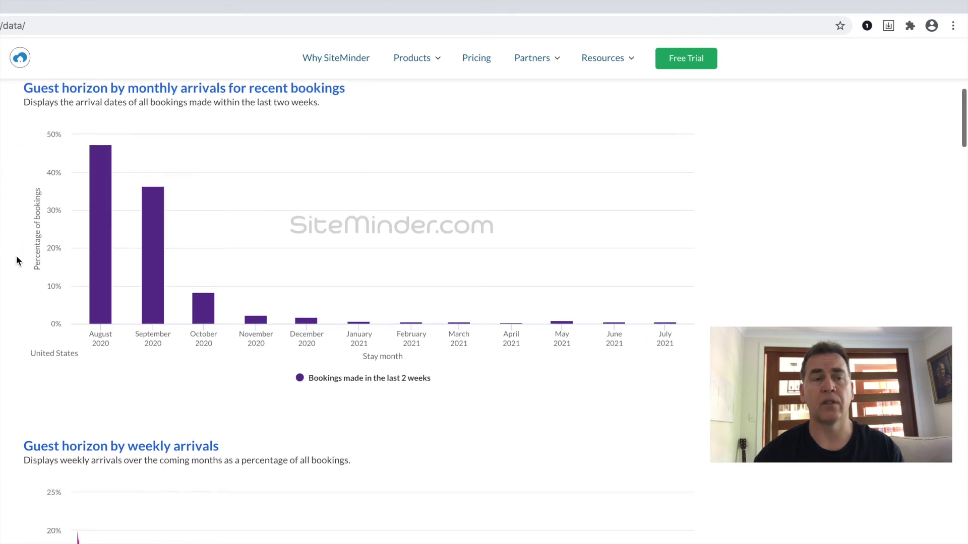
scroll(17, 260, down, 3)
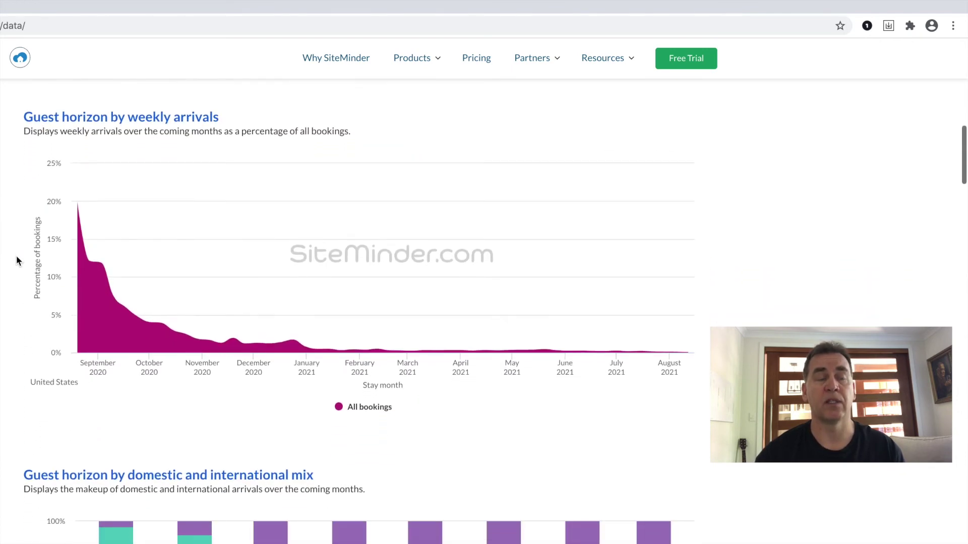
mouse_move(79, 291)
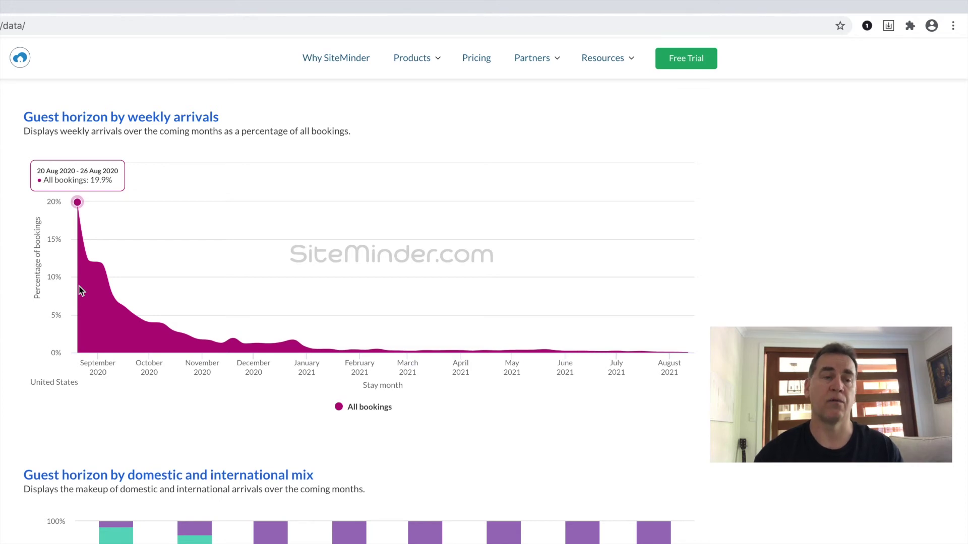
scroll(81, 291, up, 1)
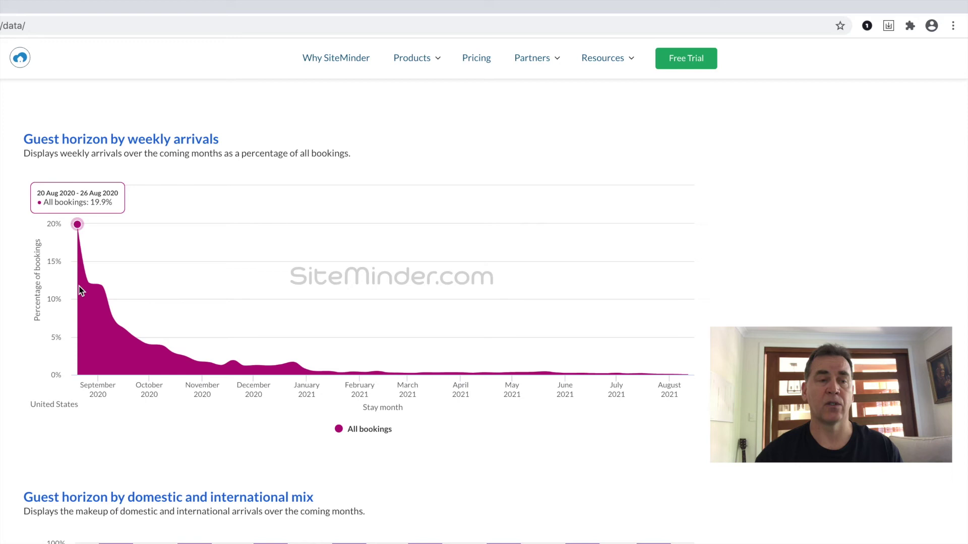
Go back from the Guest Horizon view to Booking Momentum and its country/region comparison.
scroll(81, 291, up, 10)
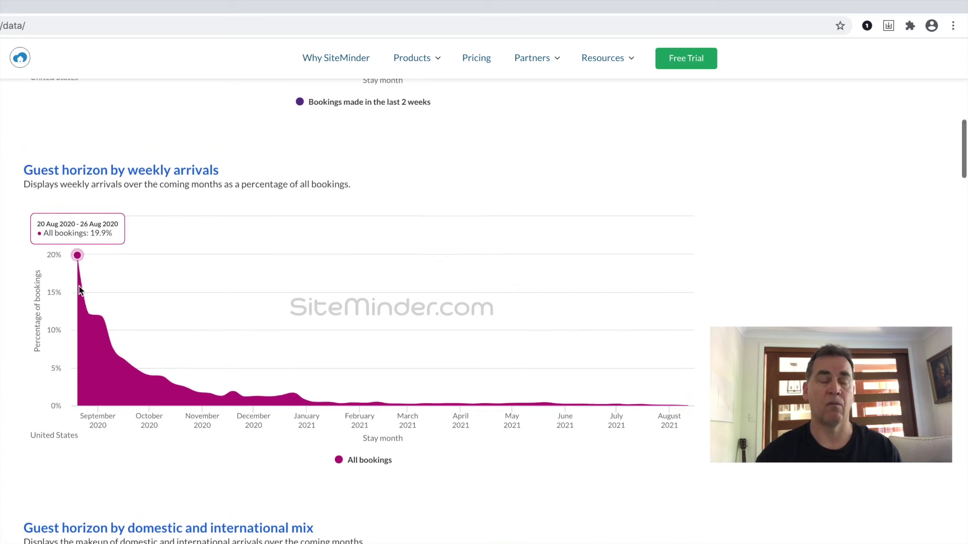
scroll(79, 291, up, 2)
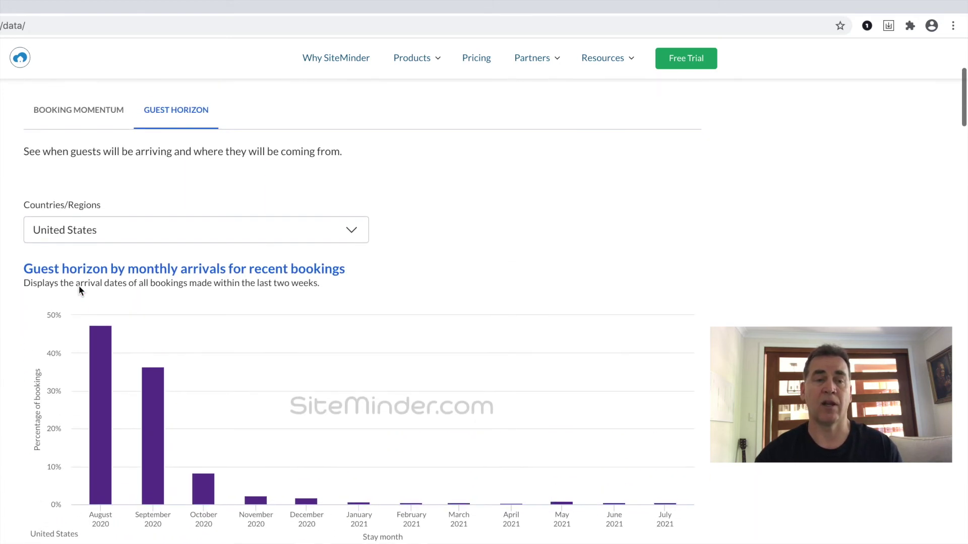
click(85, 112)
scroll(154, 217, down, 2)
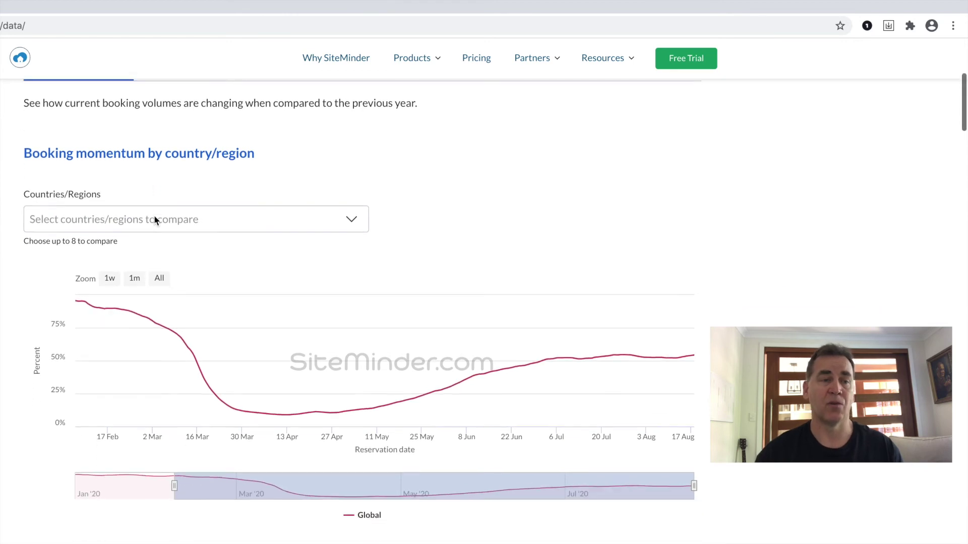
Add Fiji to the country comparison and inspect its booking momentum against Global for August 18, 2020.
click(135, 194)
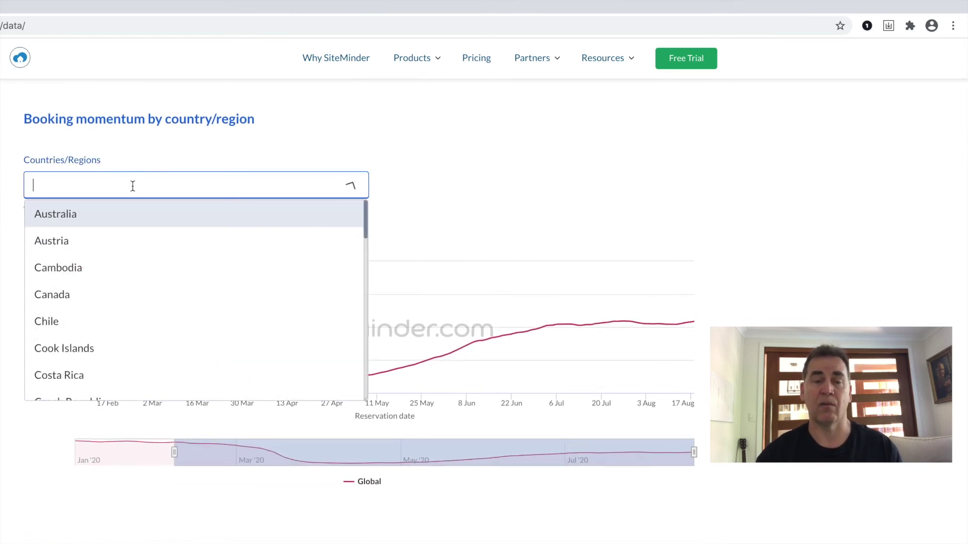
text(Fi)
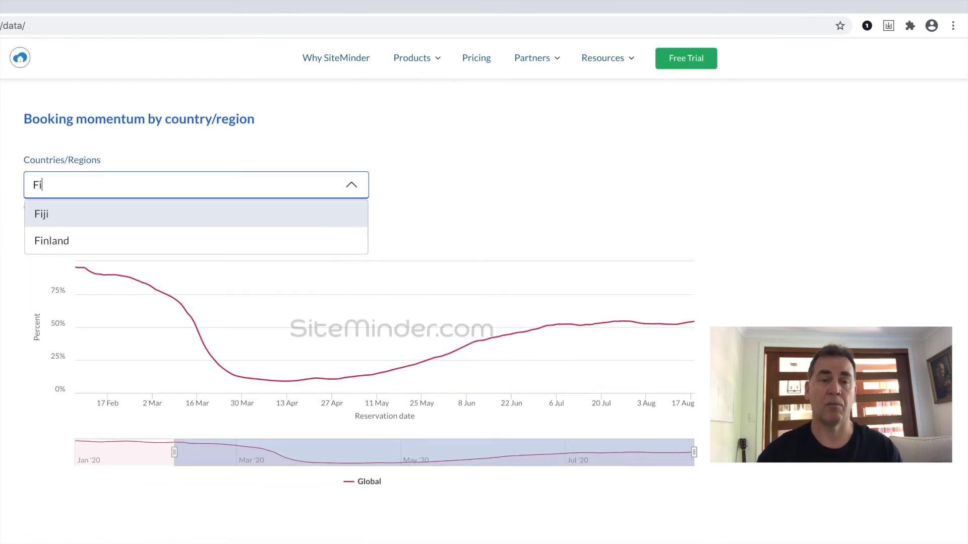
click(123, 213)
click(7, 227)
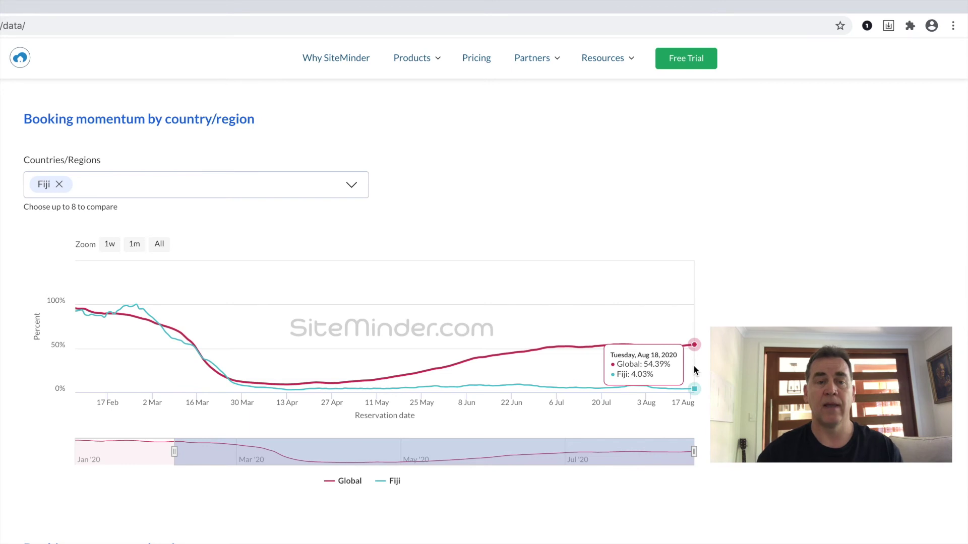
Add Cook Islands beside Fiji in the country comparison and inspect the values for August 18, 2020.
click(168, 188)
text(Coo)
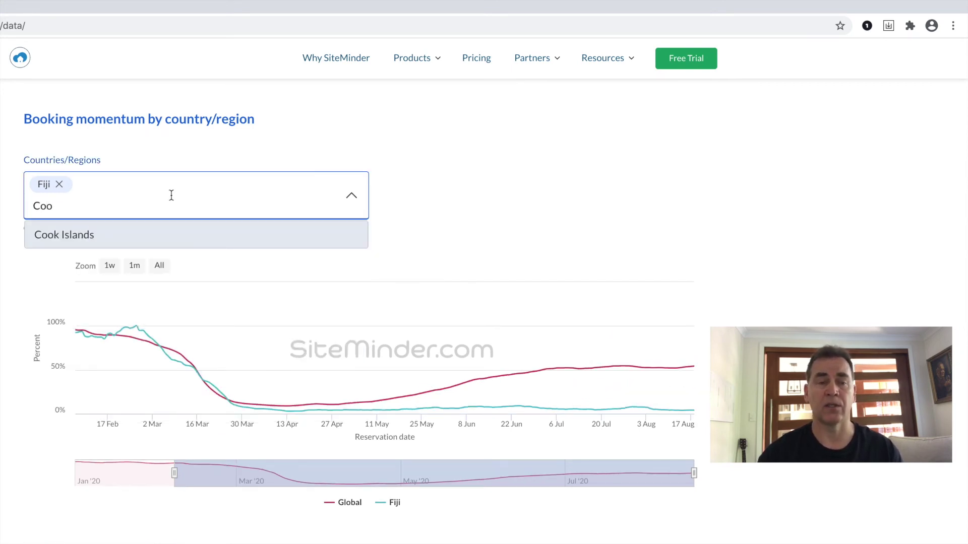
click(158, 235)
click(12, 237)
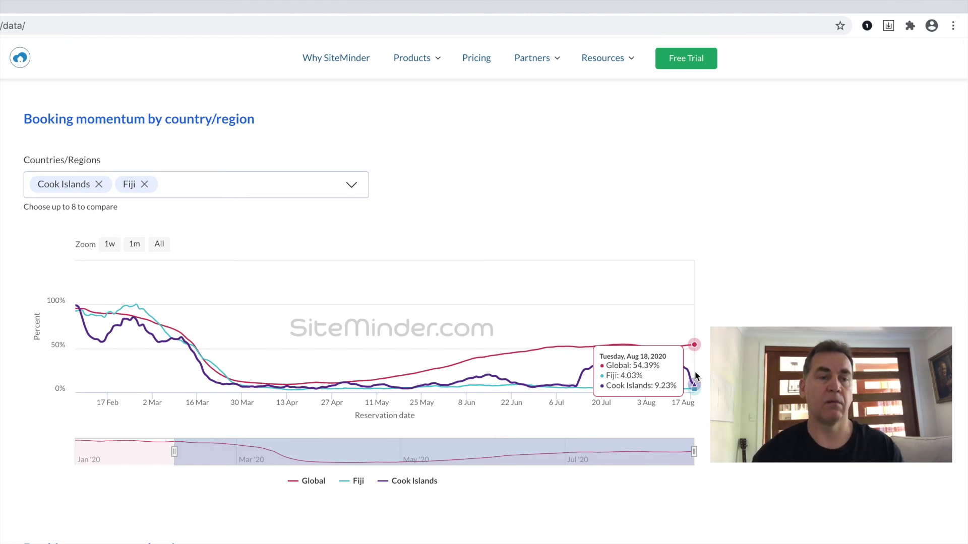
Replace Fiji and Cook Islands with Costa Rica in the country comparison and inspect the values for August 18, 2020.
click(145, 185)
click(98, 184)
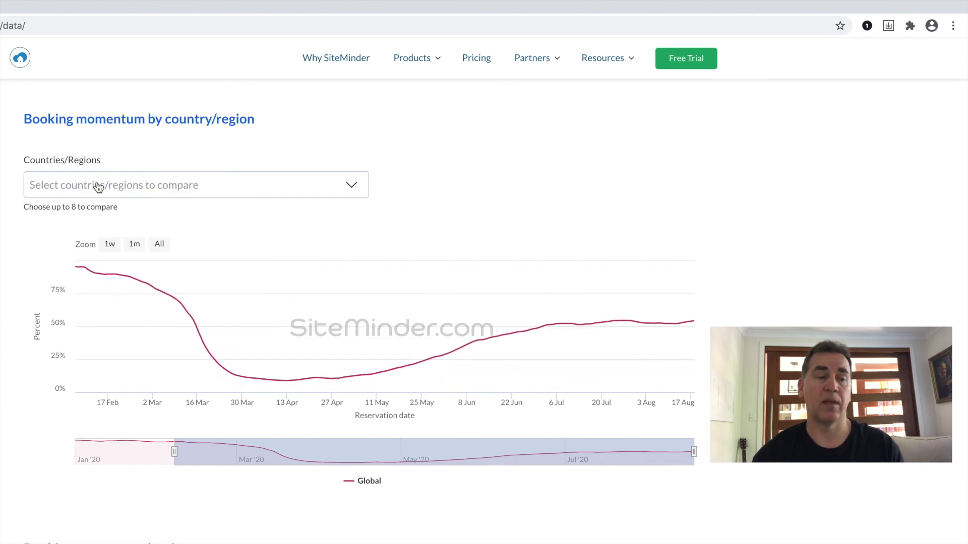
click(99, 185)
text(Co)
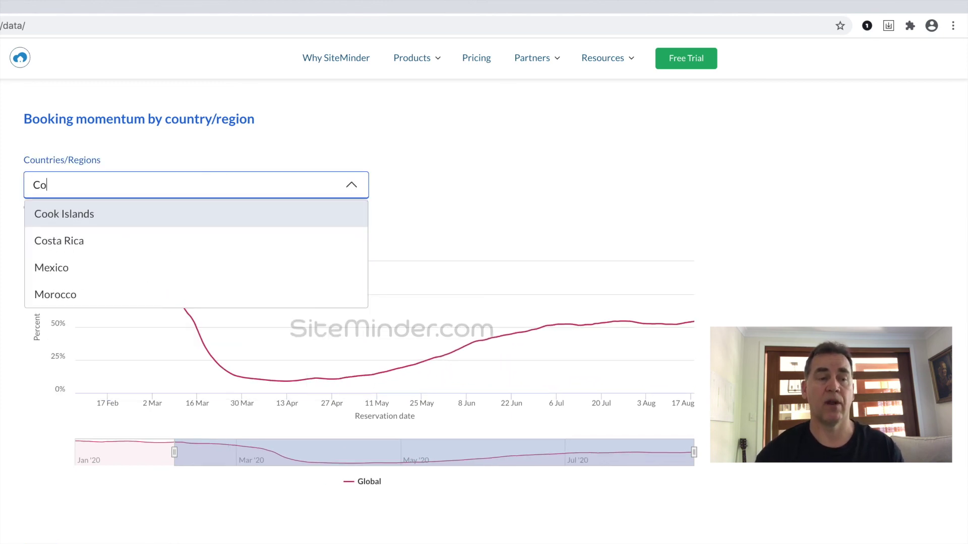
click(68, 241)
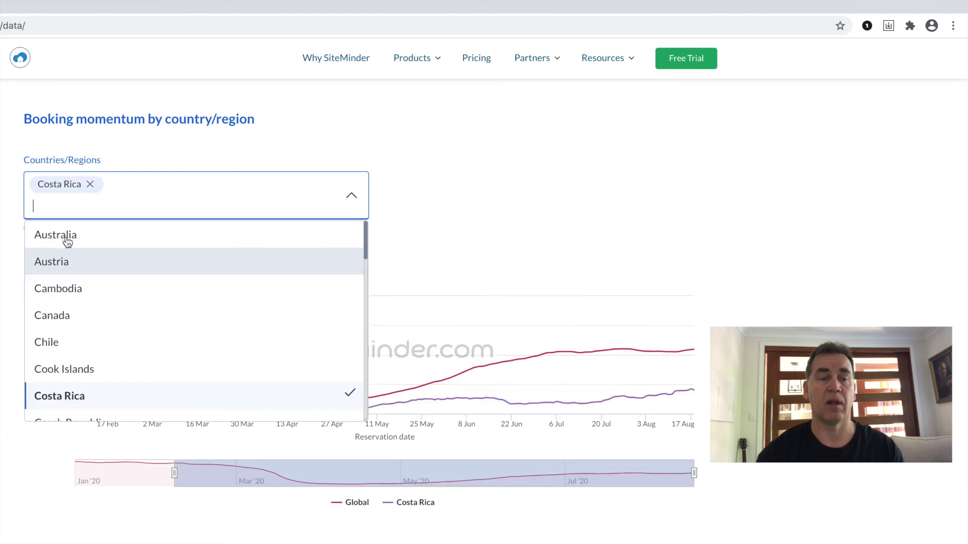
click(9, 232)
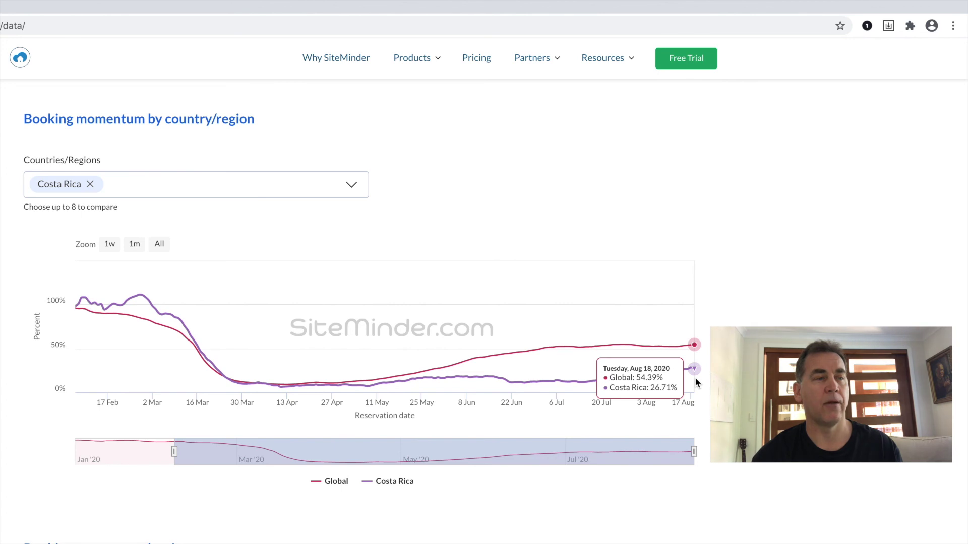
Replace Costa Rica with South Africa in the country comparison and show its booking momentum against Global.
click(90, 185)
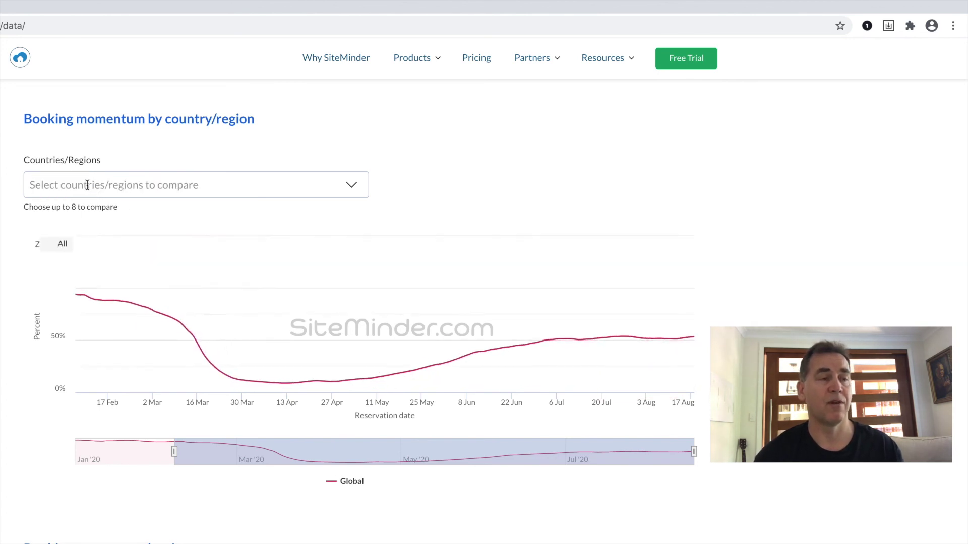
click(86, 186)
text(Sou)
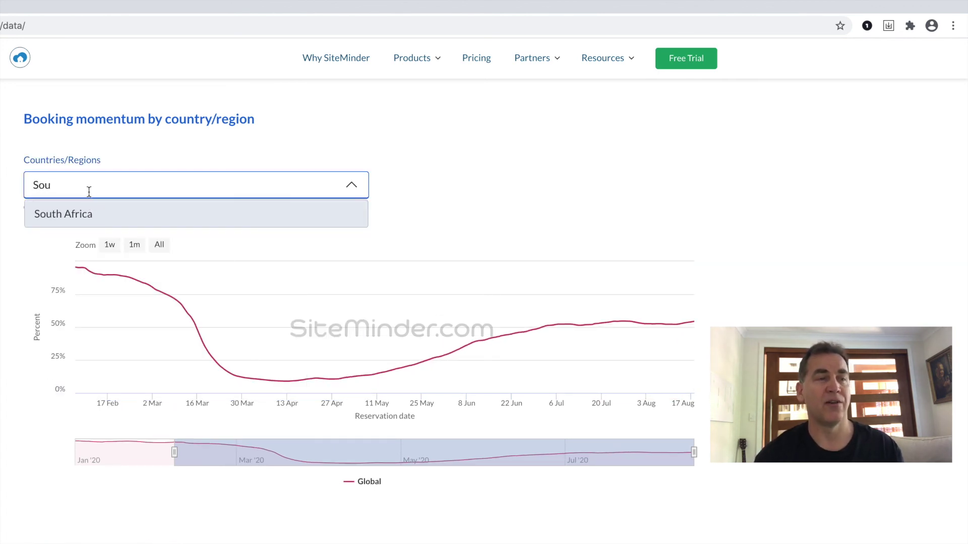
click(81, 216)
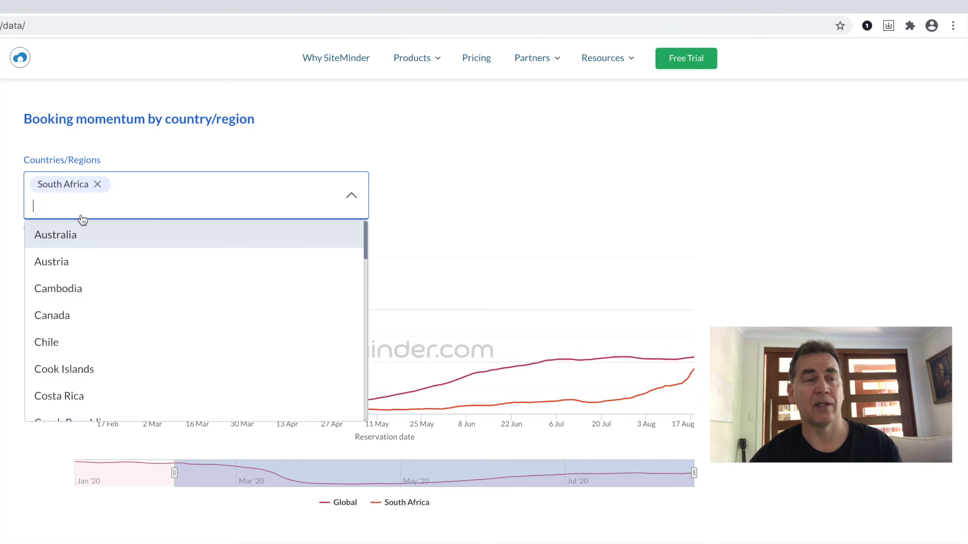
click(7, 220)
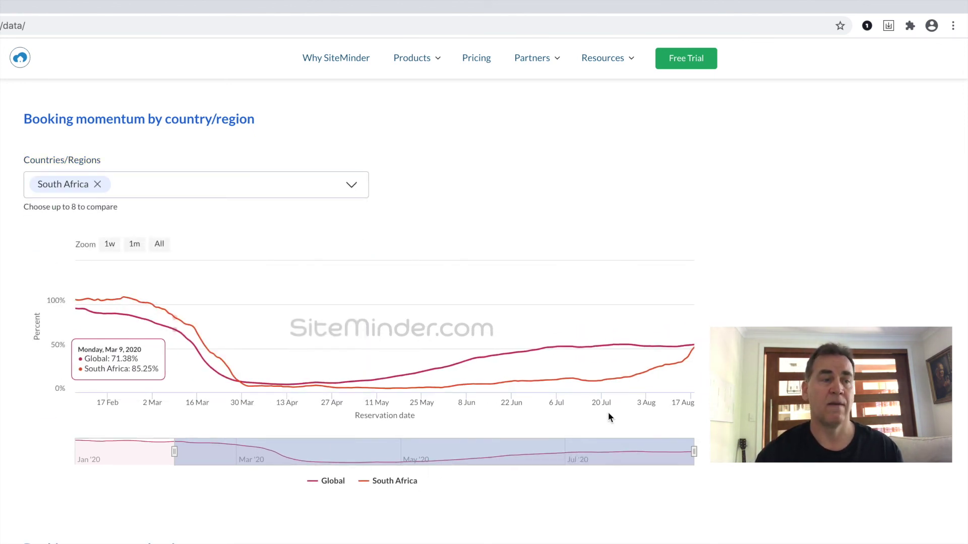